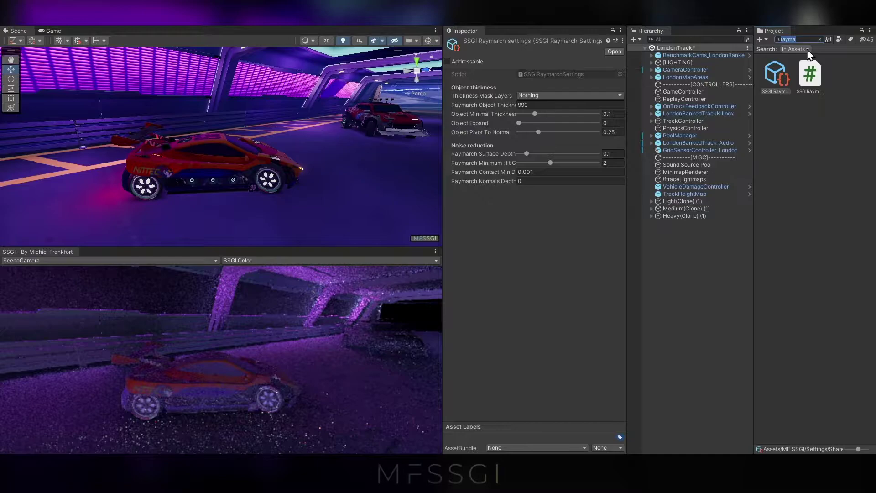
{"action": "left_click", "coordinate": [775, 74]}
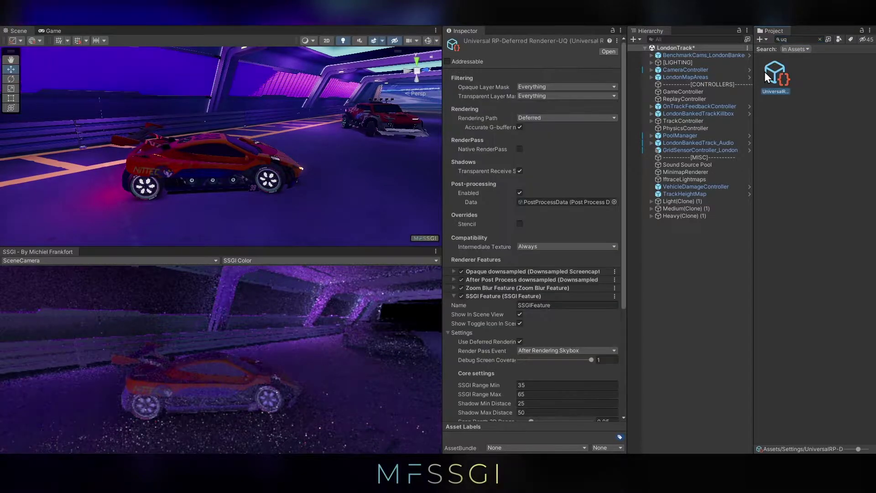
{"action": "scroll", "coordinate": [502, 286], "scroll_direction": "down", "scroll_amount": 6}
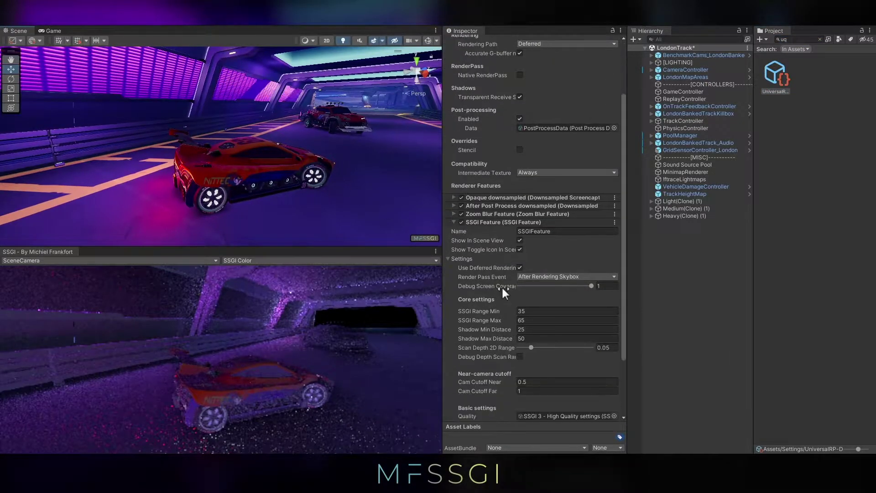
{"action": "right_click_drag", "start_coordinate": [280, 128], "coordinate": [278, 131]}
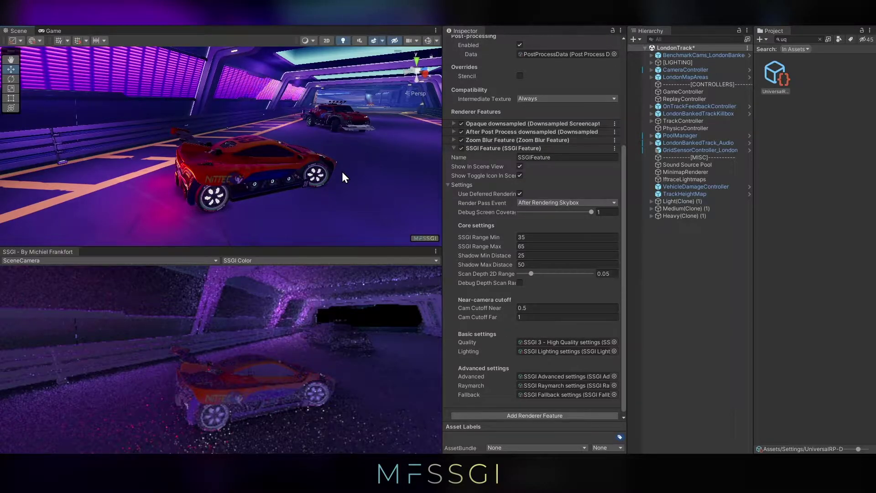
{"action": "right_click_drag", "start_coordinate": [341, 171], "coordinate": [382, 126]}
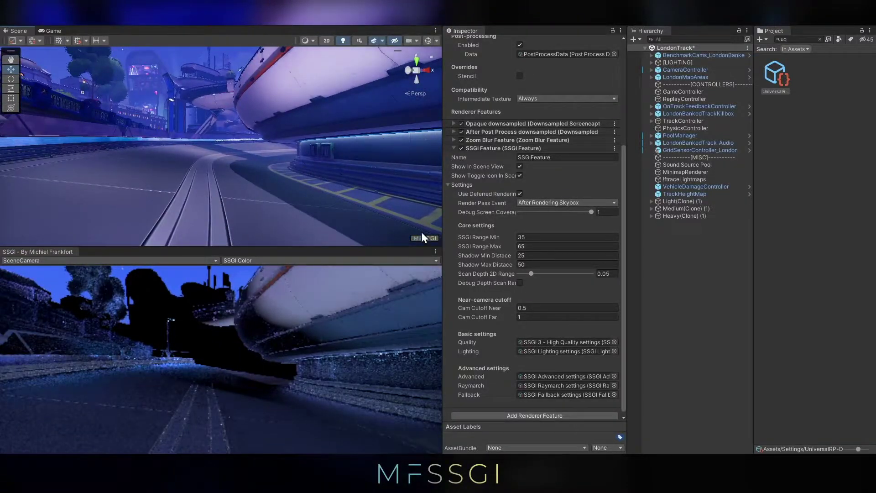
Fly the scene camera through the tunnels, past the signed wall and exit-sign arch, along the track.
{"action": "right_click_drag", "start_coordinate": [422, 237], "coordinate": [326, 173]}
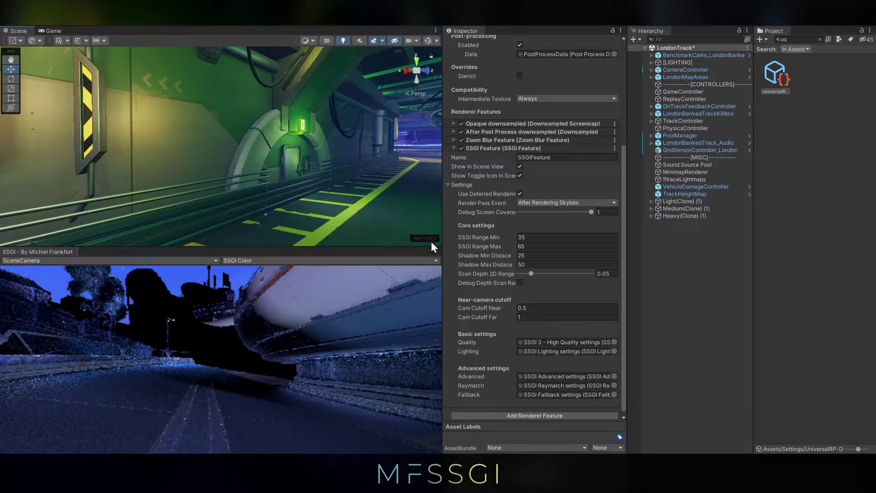
{"action": "right_click_drag", "start_coordinate": [429, 146], "coordinate": [281, 205]}
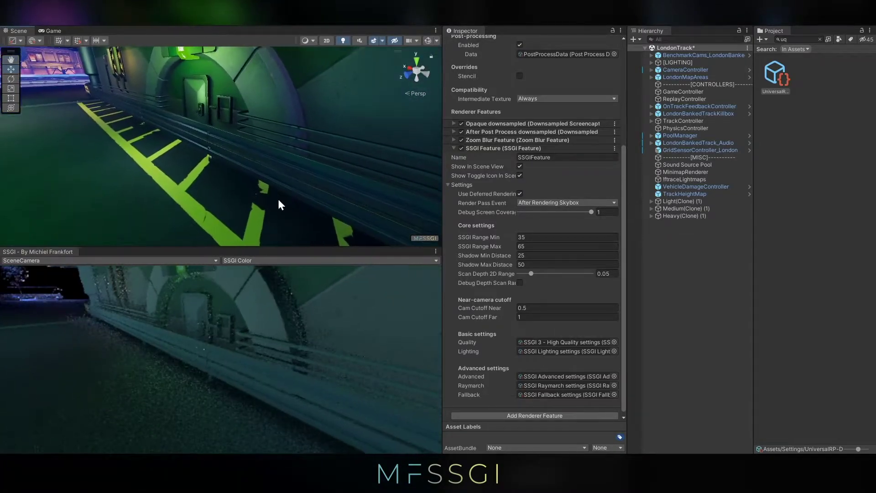
{"action": "right_click_drag", "start_coordinate": [259, 173], "coordinate": [293, 137]}
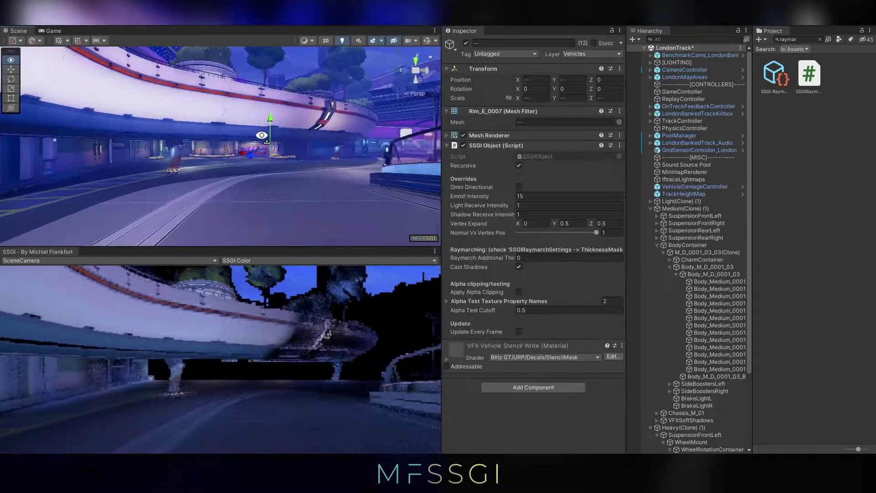
{"action": "mouse_move", "coordinate": [260, 137]}
{"action": "right_mouse_down"}
{"action": "mouse_move", "coordinate": [370, 142]}
{"action": "mouse_move", "coordinate": [266, 125]}
{"action": "right_mouse_up"}
{"action": "right_click_drag", "start_coordinate": [324, 142], "coordinate": [206, 163]}
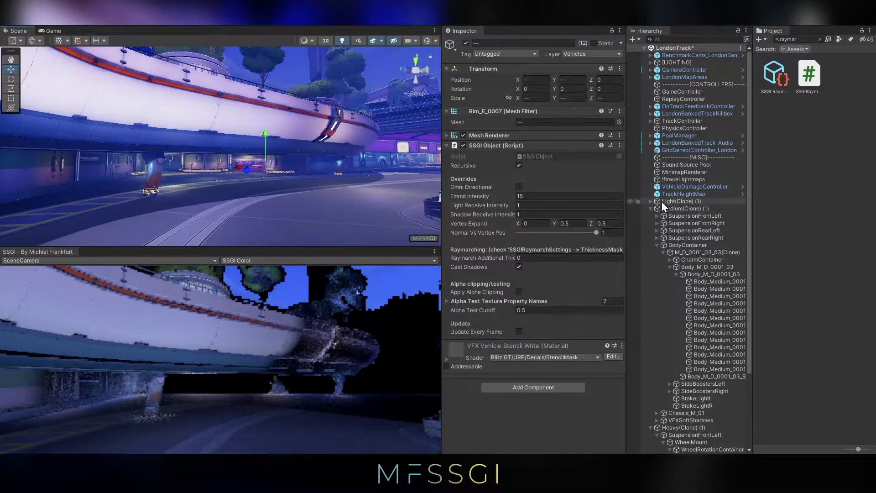
Collapse the Medium(Clone) car's children and select the PostProcessing volume.
{"action": "left_click", "coordinate": [650, 208]}
{"action": "mouse_move", "coordinate": [320, 137]}
{"action": "right_mouse_down"}
{"action": "mouse_move", "coordinate": [345, 125]}
{"action": "mouse_move", "coordinate": [268, 123]}
{"action": "mouse_move", "coordinate": [247, 144]}
{"action": "mouse_move", "coordinate": [234, 139]}
{"action": "right_mouse_up"}
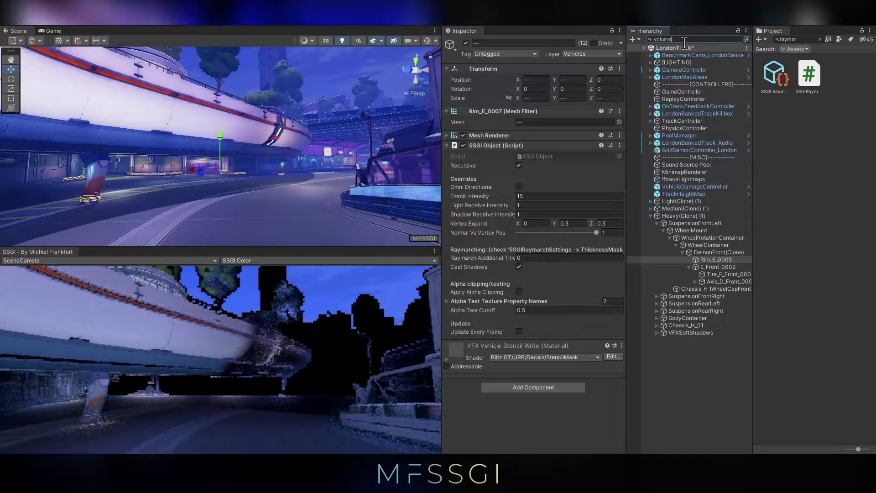
{"action": "left_click", "coordinate": [663, 62]}
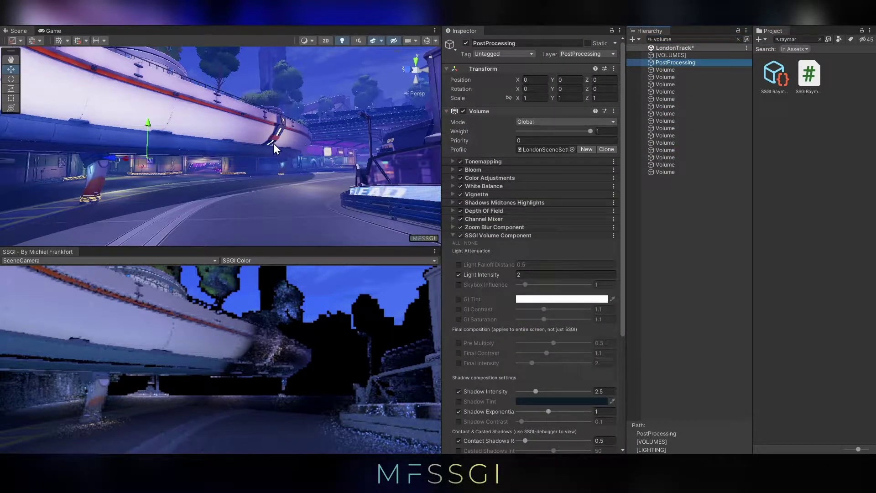
{"action": "scroll", "coordinate": [480, 233], "scroll_direction": "down", "scroll_amount": 6}
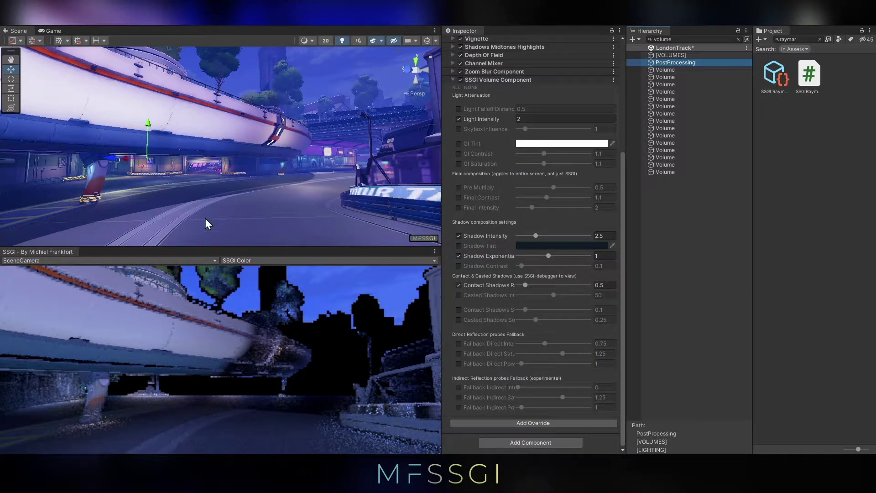
Override the SSGI Fallback Direct Intensity and lower it from 0.75 to 0.3.
{"action": "right_click_drag", "start_coordinate": [255, 157], "coordinate": [244, 146]}
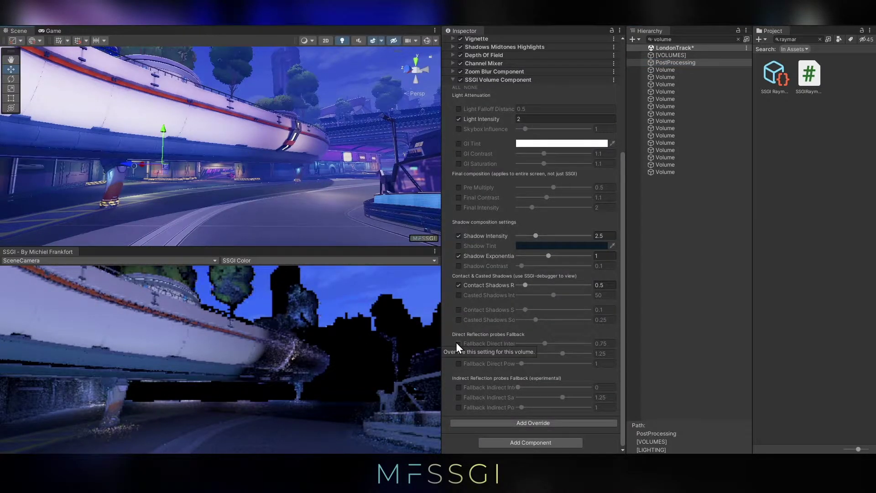
{"action": "right_click_drag", "start_coordinate": [325, 155], "coordinate": [308, 150]}
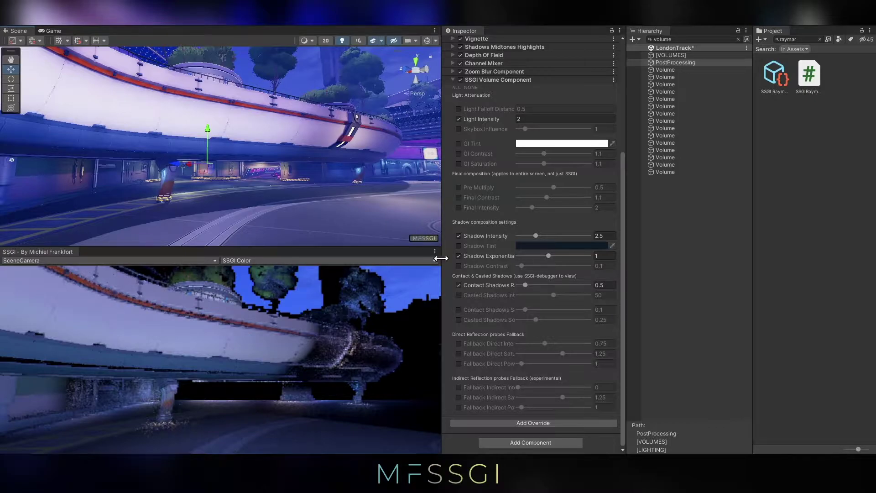
{"action": "left_click", "coordinate": [459, 344]}
{"action": "left_click_drag", "start_coordinate": [545, 344], "coordinate": [517, 347]}
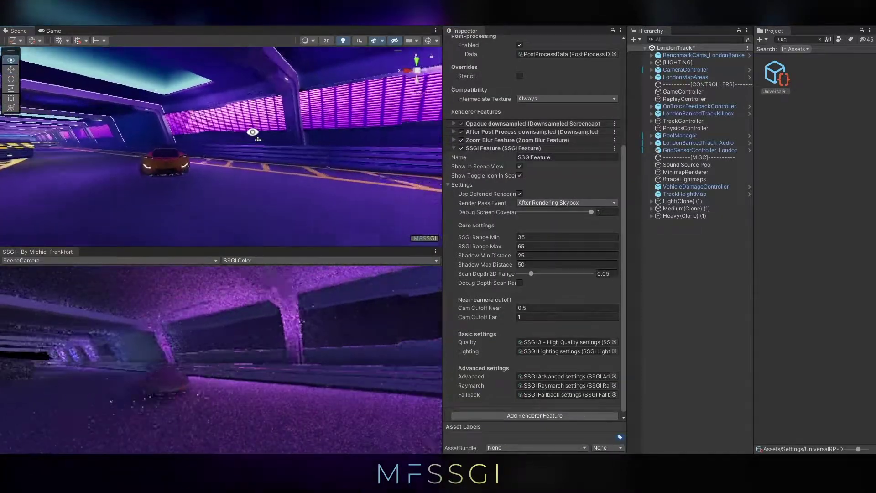
Orbit around the car toward the tunnel ceiling and select the DiagonalTunnelSegment behind the pink wall.
{"action": "right_click_drag", "start_coordinate": [252, 132], "coordinate": [227, 119]}
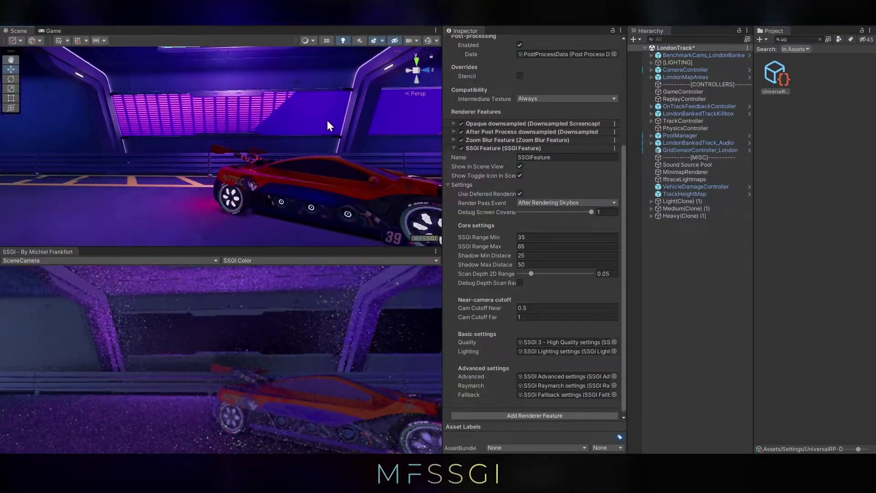
{"action": "right_click_drag", "start_coordinate": [327, 119], "coordinate": [282, 161]}
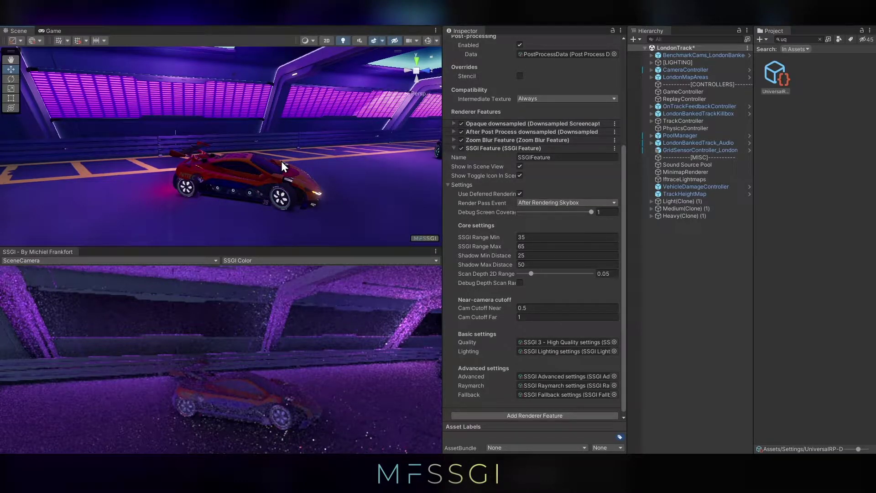
{"action": "right_click_drag", "start_coordinate": [281, 160], "coordinate": [207, 113]}
{"action": "left_click", "coordinate": [232, 123]}
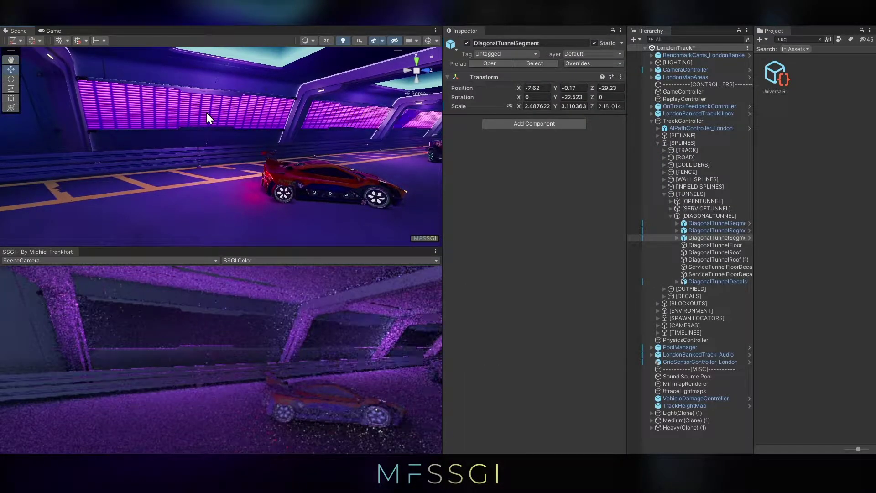
Select the pink wall Quad and raise its Tunnel Display Panel ColorTop HDR intensity to 20.
{"action": "left_click", "coordinate": [207, 113]}
{"action": "left_click", "coordinate": [499, 165]}
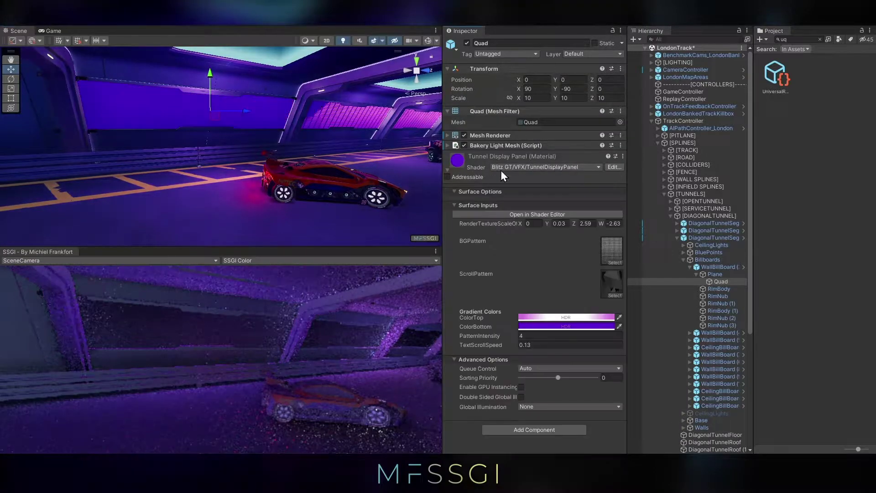
{"action": "left_click", "coordinate": [571, 315]}
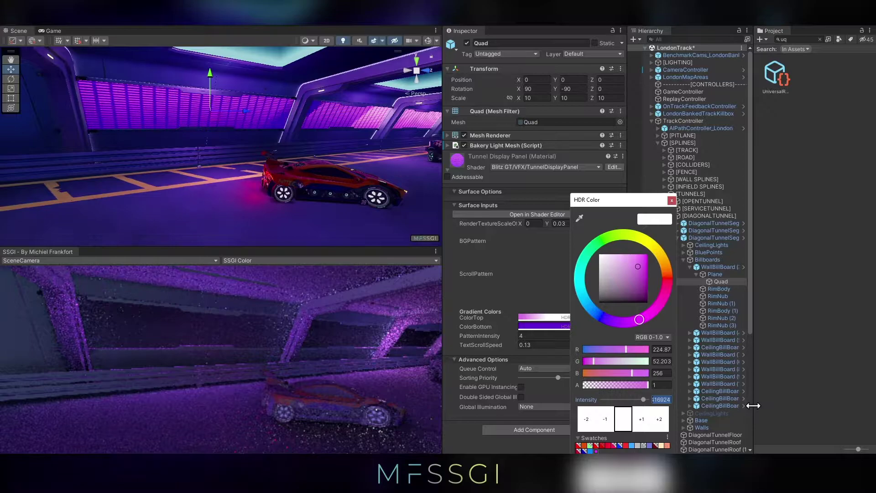
{"action": "type", "text": "20"}
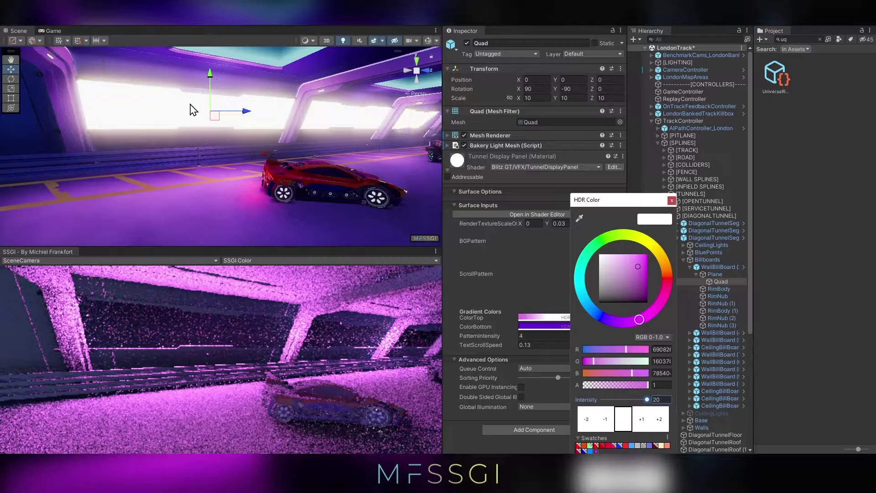
{"action": "right_click_drag", "start_coordinate": [289, 133], "coordinate": [365, 144]}
{"action": "right_click_drag", "start_coordinate": [267, 161], "coordinate": [316, 159]}
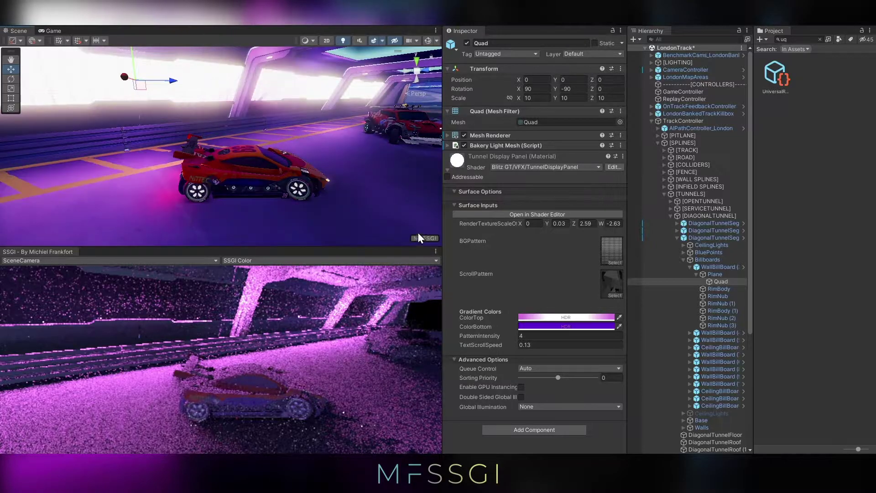
{"action": "right_click_drag", "start_coordinate": [418, 232], "coordinate": [330, 161]}
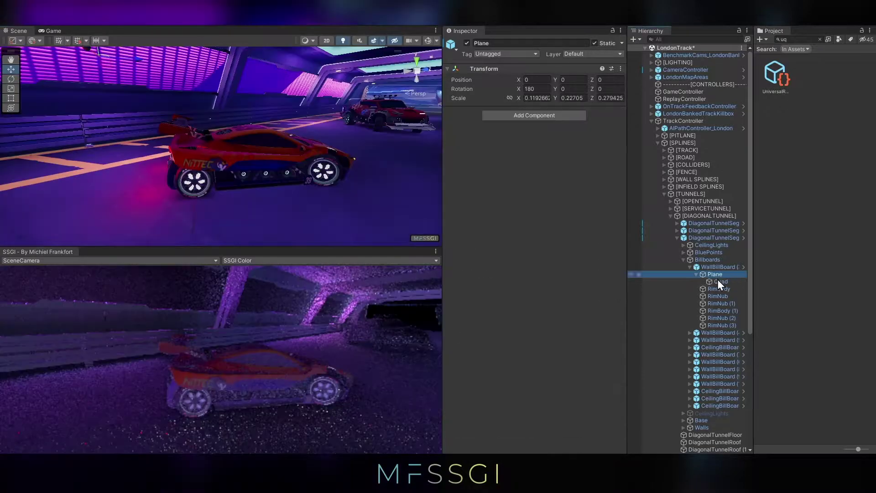
Open the WallBillBoard (3) prefab for editing and select its Quad.
{"action": "left_click", "coordinate": [718, 281]}
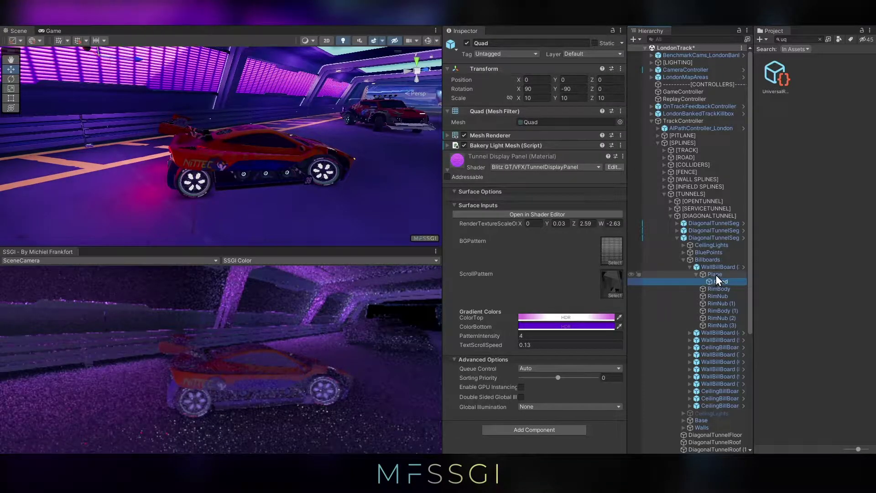
{"action": "left_click", "coordinate": [713, 267]}
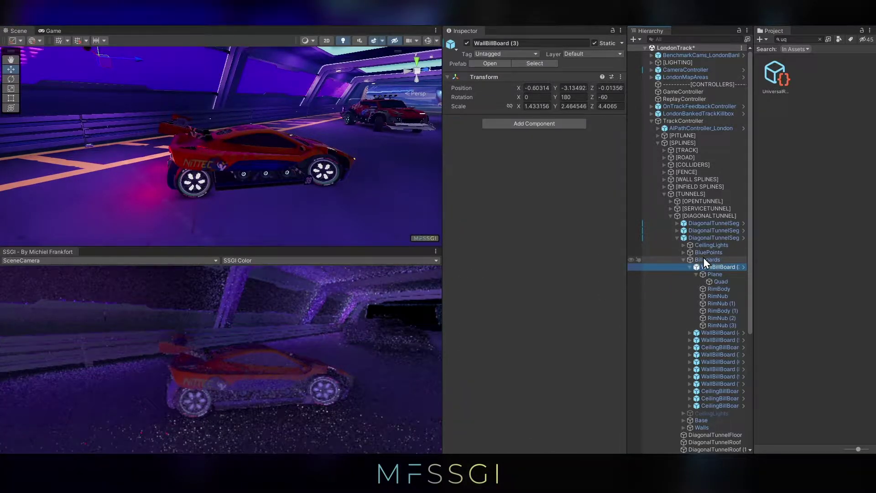
{"action": "left_click", "coordinate": [492, 64]}
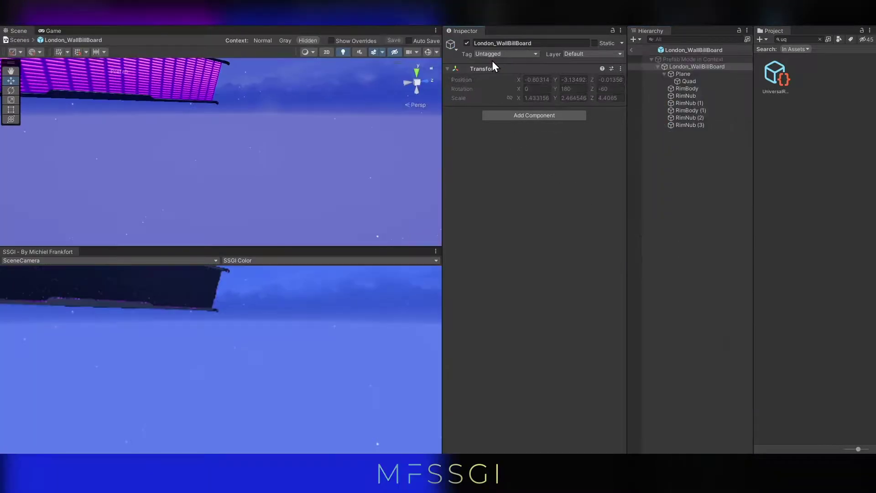
{"action": "left_click", "coordinate": [689, 80]}
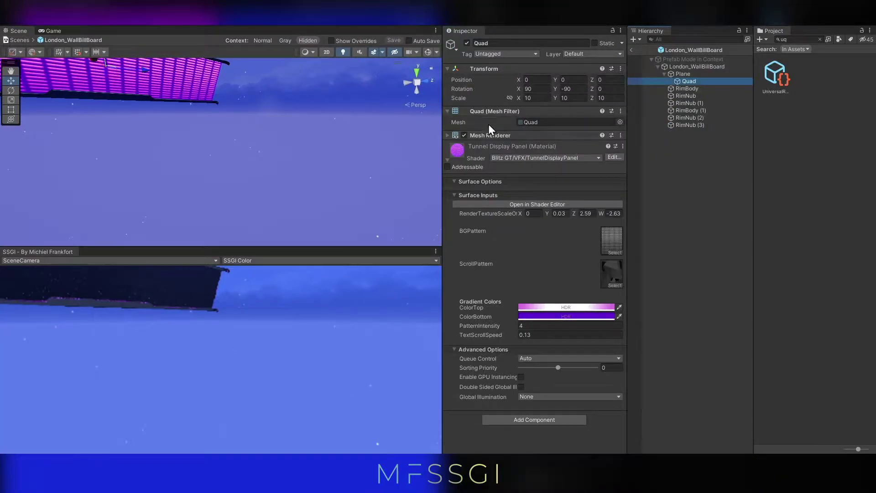
{"action": "left_click", "coordinate": [521, 193]}
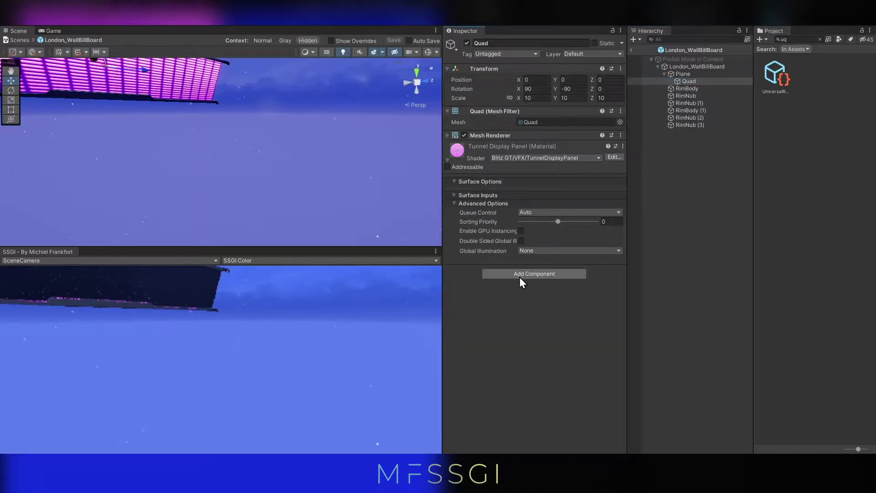
Add an SSGI Object component to the prefab's Quad using 'ssgio'.
{"action": "type", "text": "ssgio"}
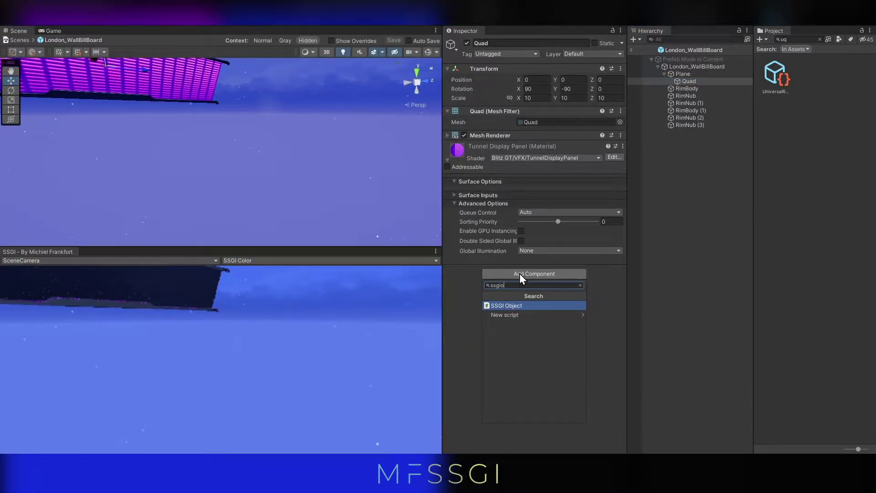
{"action": "key", "text": "Return"}
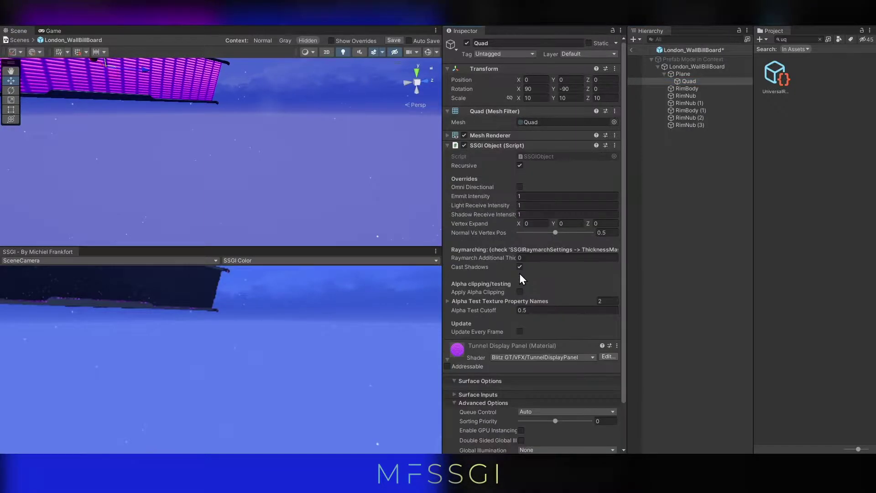
{"action": "left_click_drag", "start_coordinate": [256, 138], "coordinate": [426, 185], "text": "alt"}
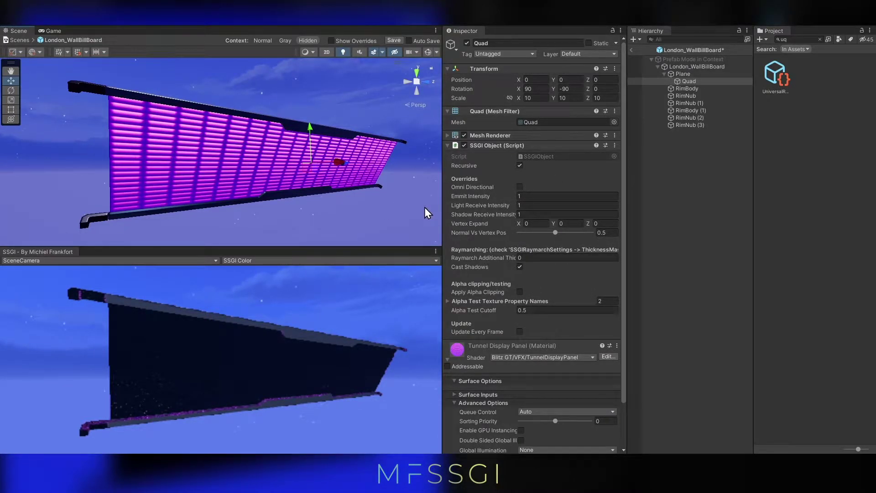
{"action": "left_click_drag", "start_coordinate": [425, 207], "coordinate": [308, 165], "text": "alt"}
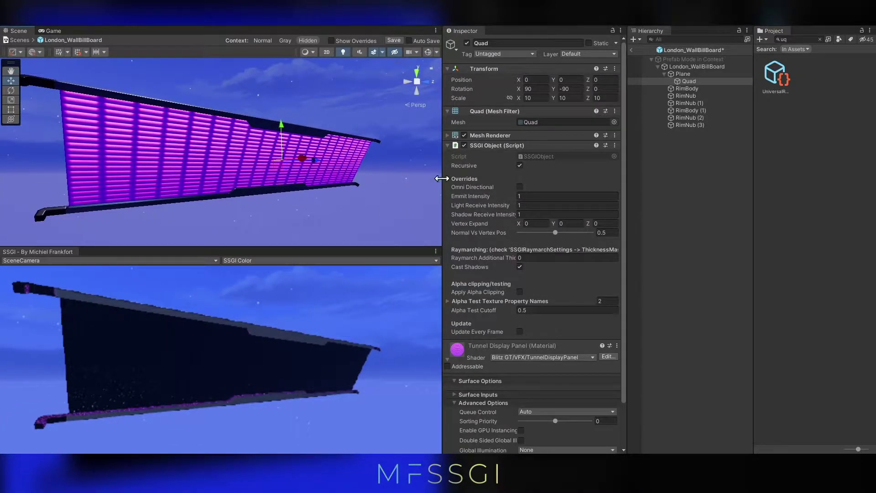
Set Emmit Intensity to 5, then exit Prefab Mode and save the prefab changes.
{"action": "left_click", "coordinate": [530, 197]}
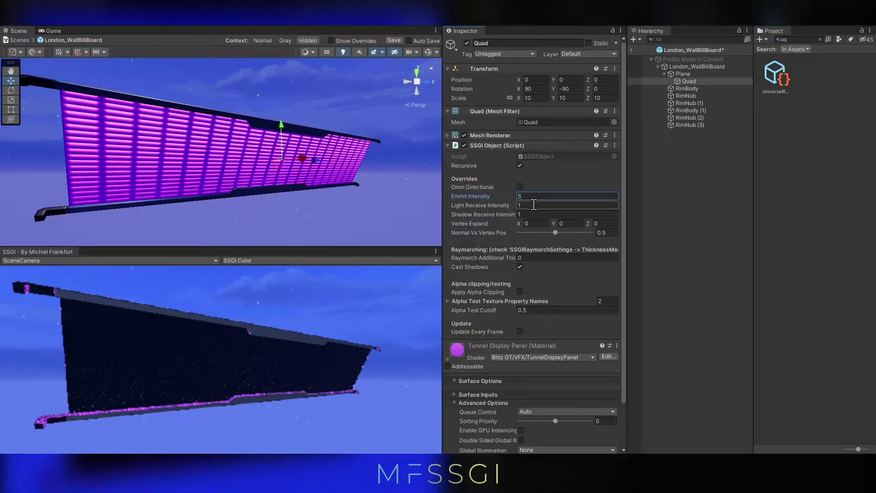
{"action": "left_click", "coordinate": [633, 50]}
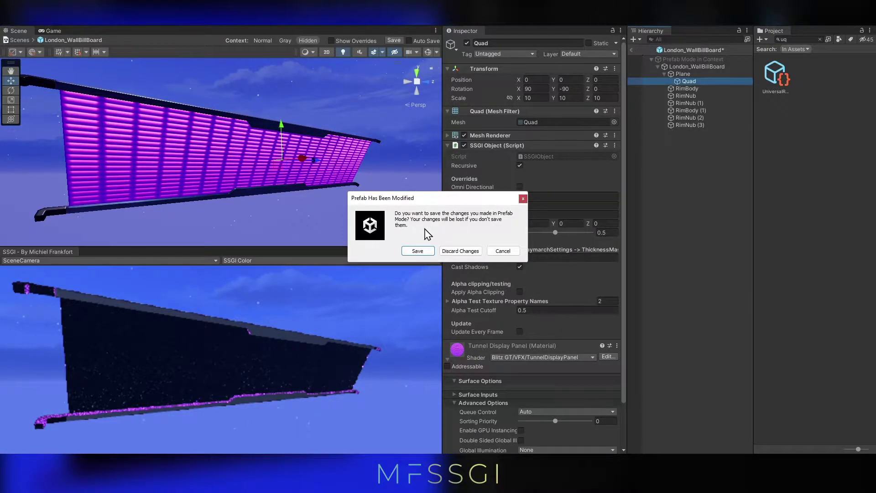
{"action": "left_click", "coordinate": [416, 251]}
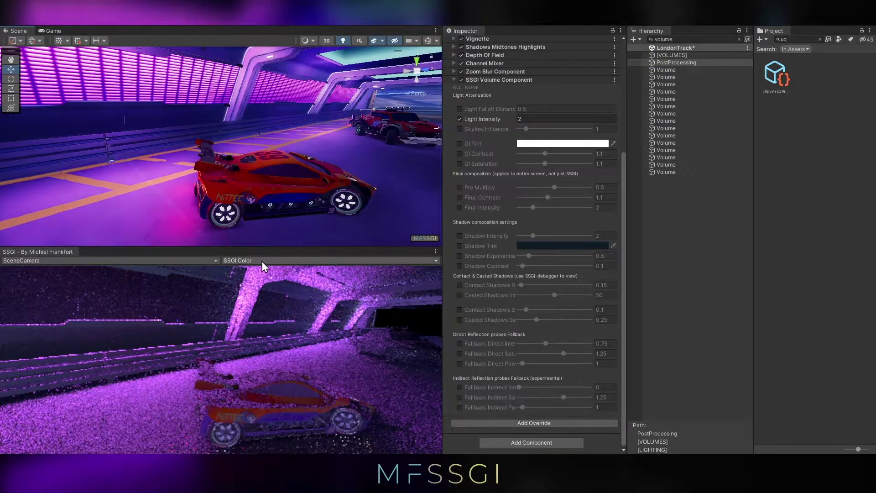
Switch the SSGI debug view to Light Capture.
{"action": "left_click", "coordinate": [262, 261]}
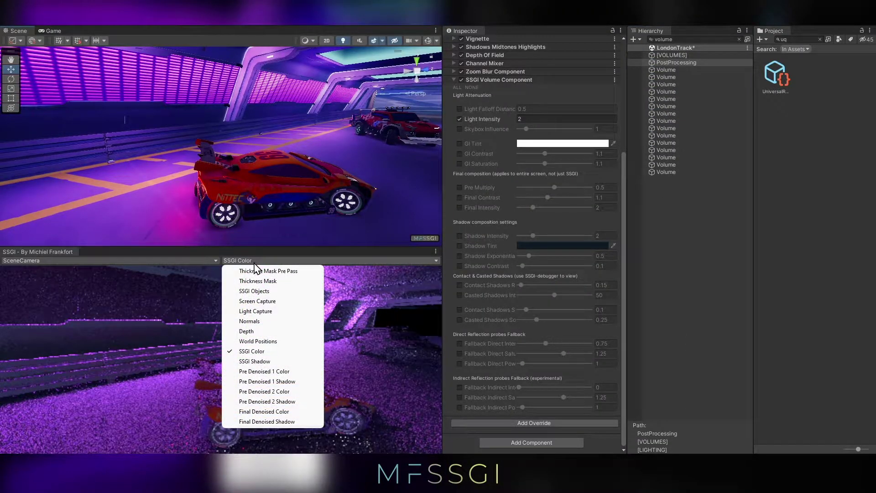
{"action": "left_click", "coordinate": [264, 312]}
{"action": "right_click_drag", "start_coordinate": [337, 115], "coordinate": [256, 108]}
Select the wall panel quad and toggle its SSGI Object script off and back on to compare.
{"action": "left_click", "coordinate": [256, 109]}
{"action": "left_click", "coordinate": [253, 108]}
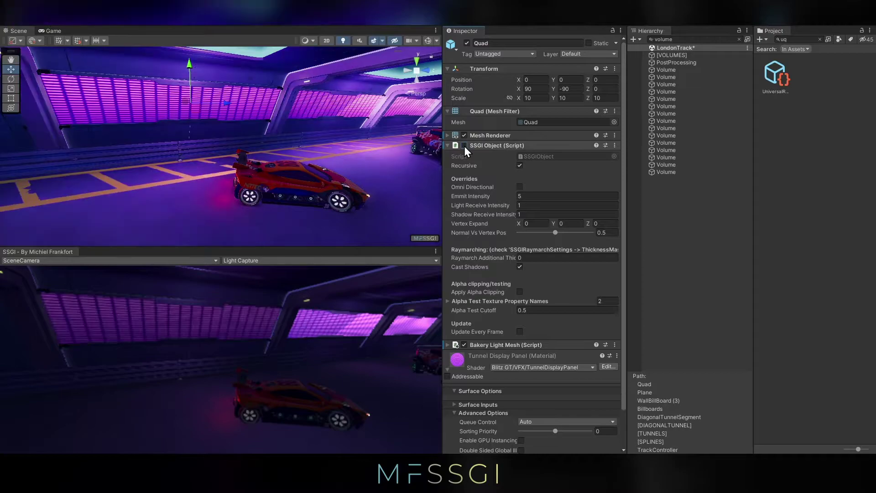
{"action": "left_click", "coordinate": [464, 146]}
{"action": "left_click", "coordinate": [464, 145]}
{"action": "left_click_drag", "start_coordinate": [256, 137], "coordinate": [191, 185], "text": "alt"}
{"action": "scroll", "coordinate": [273, 161], "scroll_direction": "down", "scroll_amount": 2}
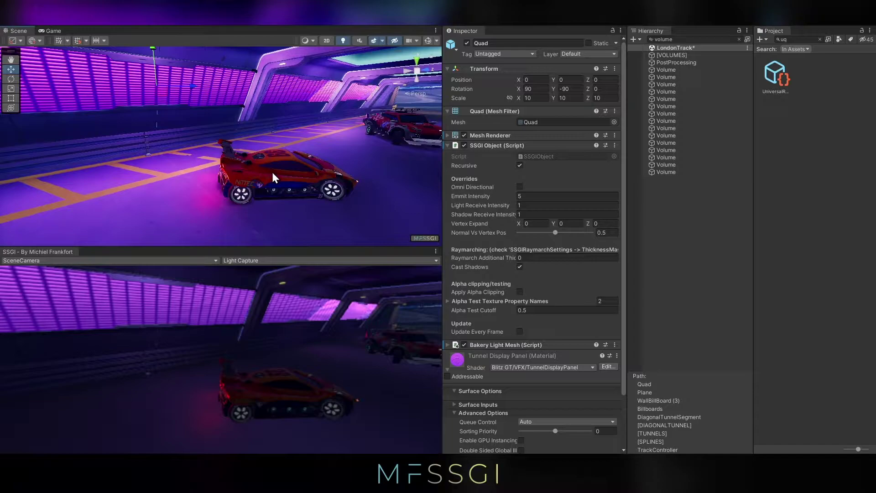
{"action": "left_click_drag", "start_coordinate": [273, 174], "coordinate": [270, 156], "text": "alt"}
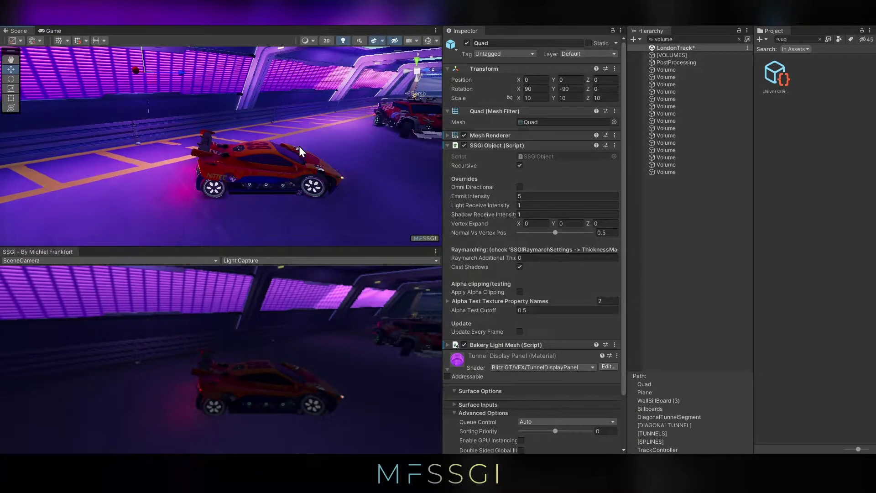
{"action": "left_click_drag", "start_coordinate": [300, 146], "coordinate": [294, 148], "text": "alt"}
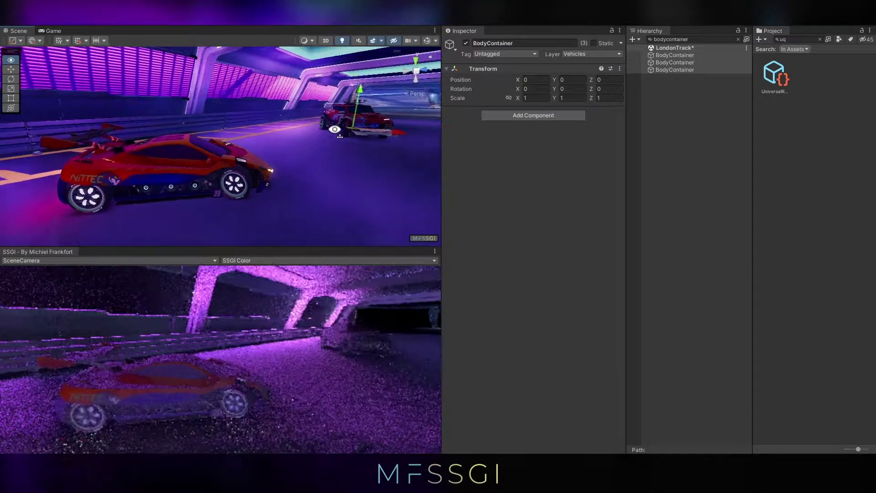
{"action": "left_click_drag", "start_coordinate": [333, 132], "coordinate": [344, 127], "text": "alt"}
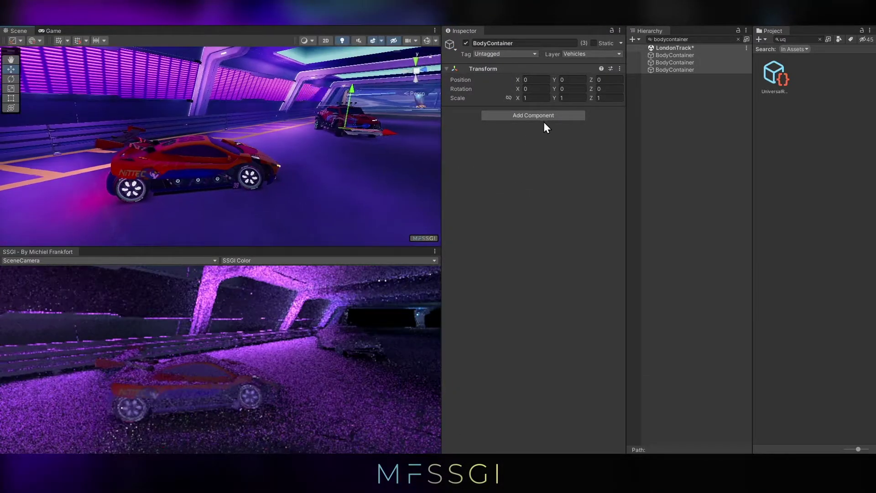
Add SSGI Object to the BodyContainers with Light Receive Intensity 3, then maximize the Scene view.
{"action": "left_click", "coordinate": [543, 116]}
{"action": "left_click", "coordinate": [521, 147]}
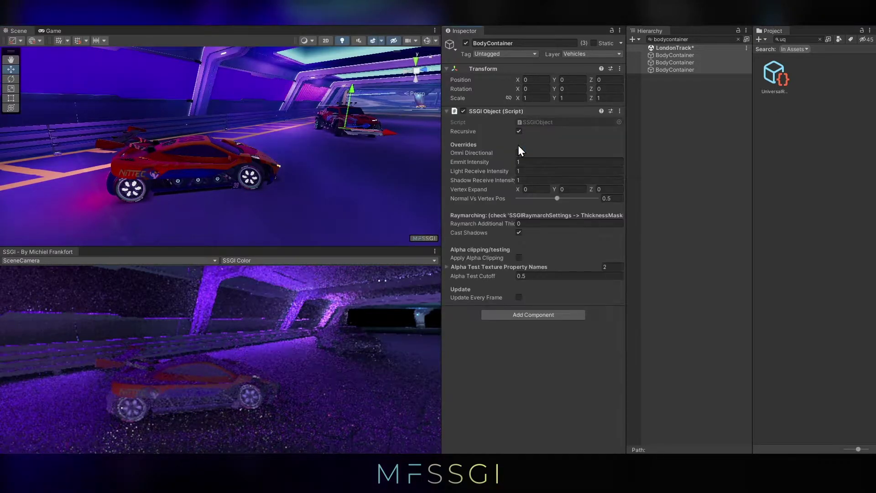
{"action": "left_click_drag", "start_coordinate": [284, 137], "coordinate": [264, 136], "text": "alt"}
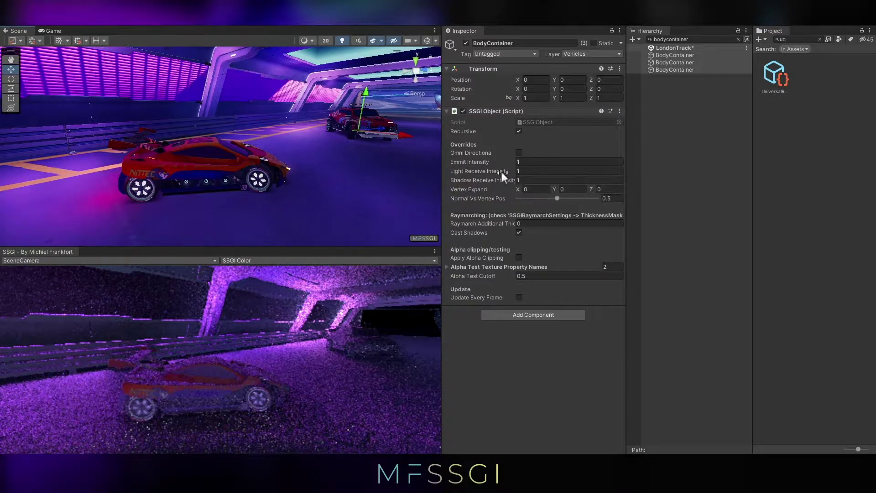
{"action": "left_click", "coordinate": [527, 172]}
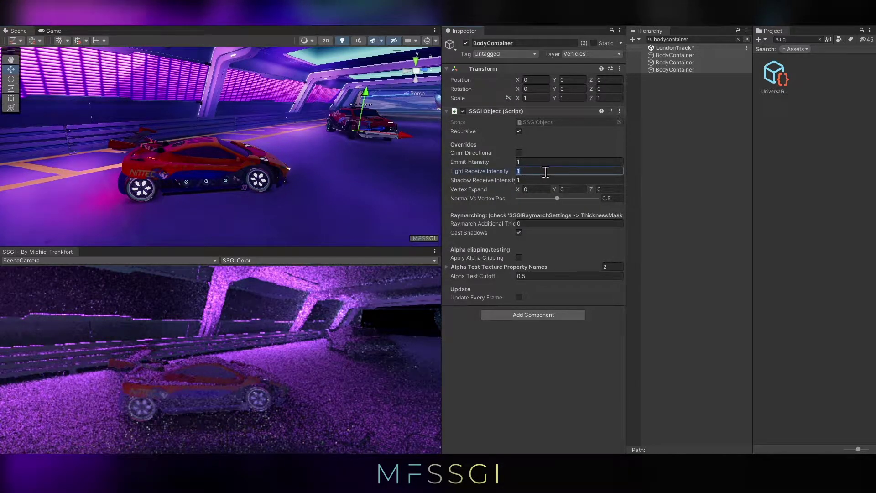
{"action": "type", "text": "3"}
{"action": "left_click_drag", "start_coordinate": [338, 175], "coordinate": [226, 153], "text": "alt"}
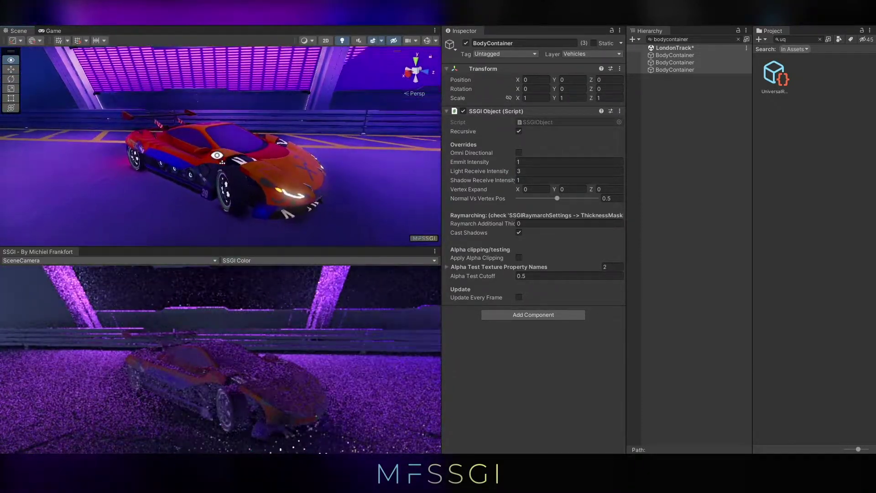
{"action": "key", "text": "shift+space"}
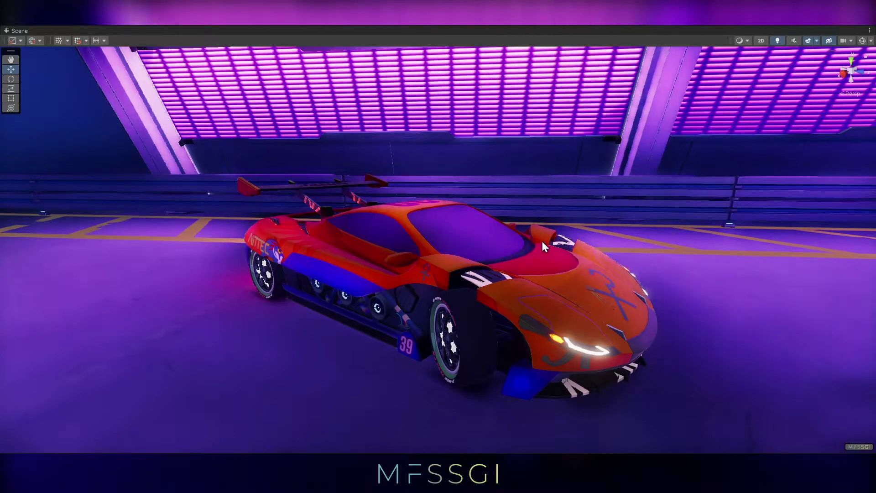
Turn the MFSSGI effect off for comparison and orbit around the car.
{"action": "left_click", "coordinate": [859, 447]}
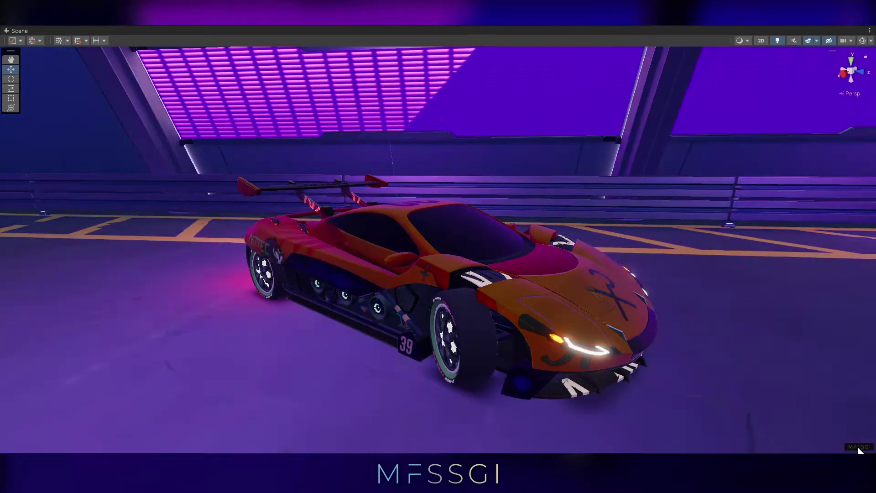
{"action": "left_click_drag", "start_coordinate": [487, 247], "coordinate": [534, 259], "text": "alt"}
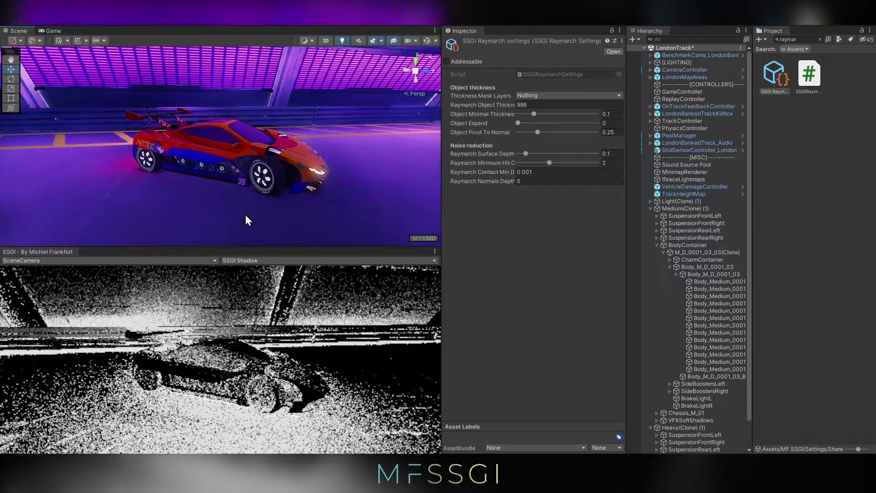
Set Raymarch Normals Depth to 3 and Raymarch Surface Depth to 0.3.
{"action": "left_click_drag", "start_coordinate": [237, 187], "coordinate": [270, 178], "text": "alt"}
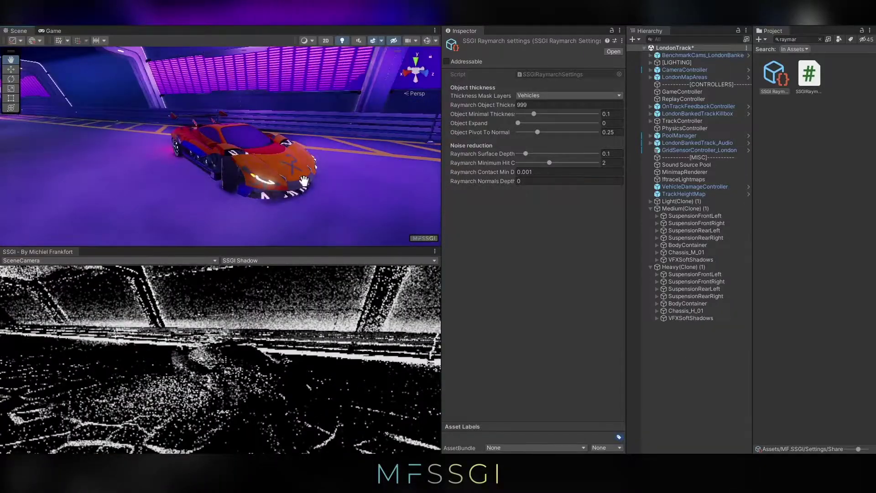
{"action": "left_click_drag", "start_coordinate": [302, 181], "coordinate": [322, 170], "text": "alt"}
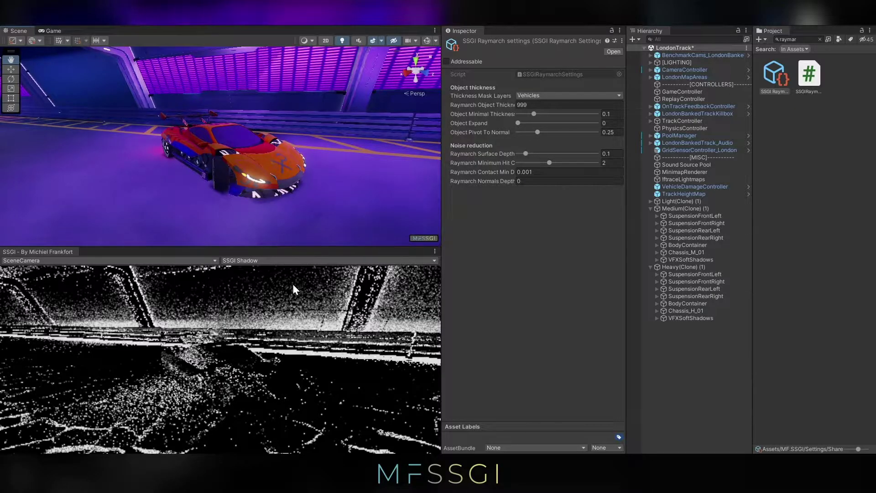
{"action": "mouse_move", "coordinate": [314, 182]}
{"action": "left_mouse_down", "text": "alt"}
{"action": "mouse_move", "coordinate": [397, 197]}
{"action": "mouse_move", "coordinate": [205, 183]}
{"action": "mouse_move", "coordinate": [301, 190]}
{"action": "mouse_move", "coordinate": [424, 180]}
{"action": "mouse_move", "coordinate": [346, 170]}
{"action": "mouse_move", "coordinate": [329, 176]}
{"action": "left_mouse_up", "text": "alt"}
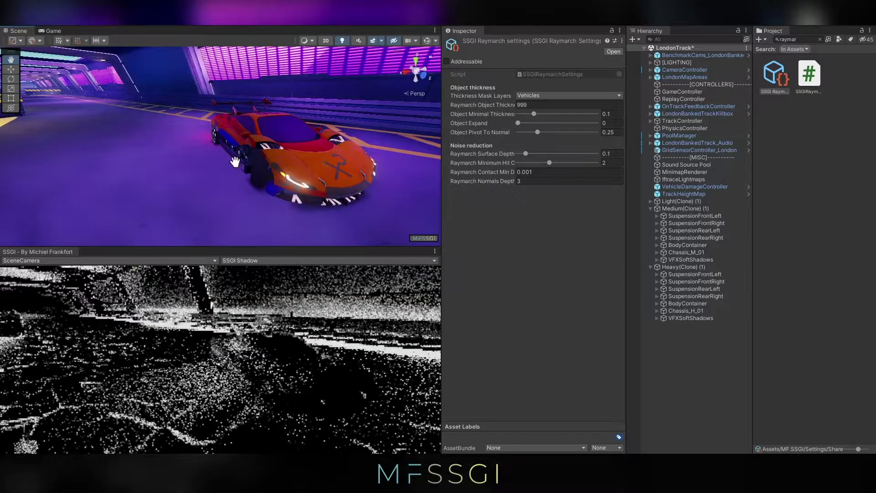
{"action": "left_click_drag", "start_coordinate": [484, 181], "coordinate": [499, 158]}
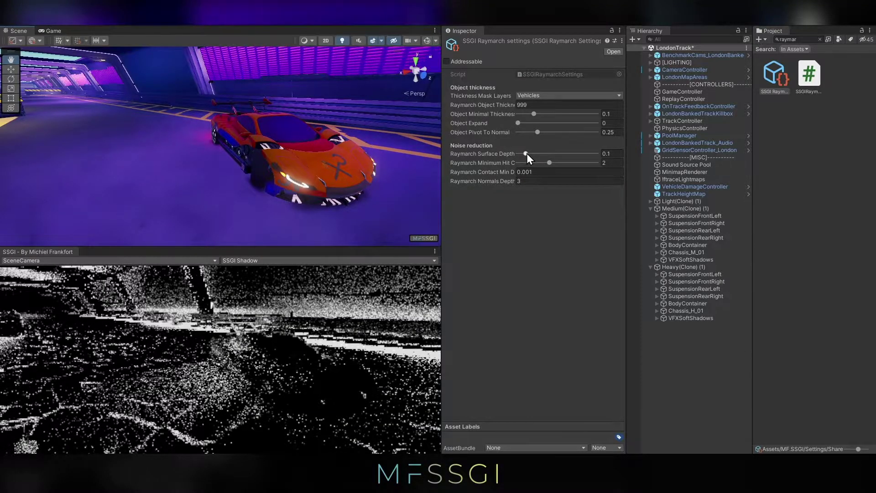
{"action": "left_click_drag", "start_coordinate": [527, 153], "coordinate": [500, 156]}
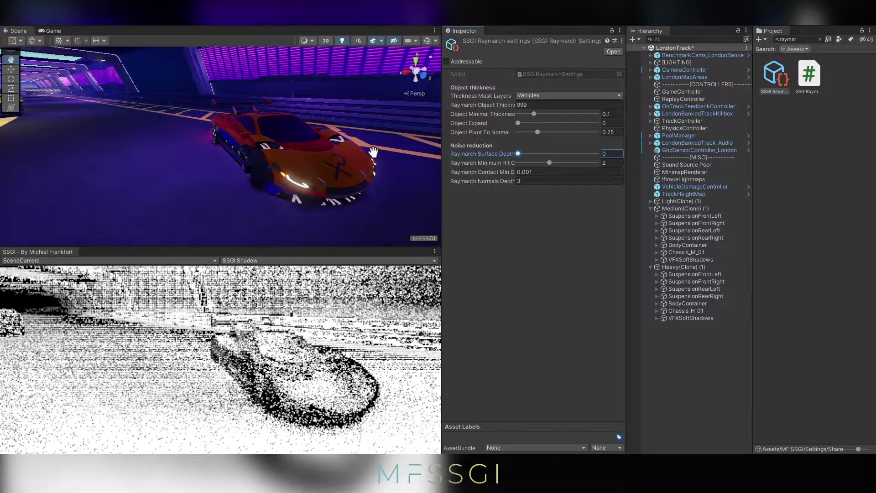
{"action": "left_click_drag", "start_coordinate": [517, 154], "coordinate": [538, 154]}
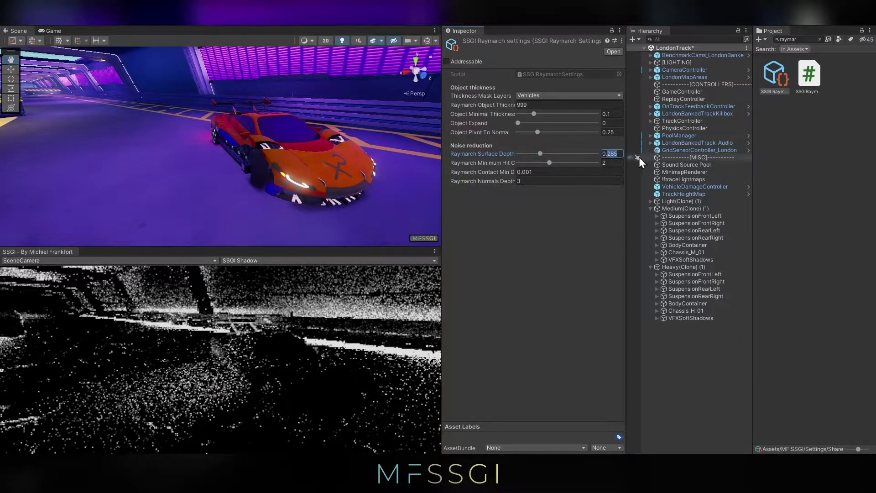
{"action": "left_click_drag", "start_coordinate": [326, 161], "coordinate": [303, 147], "text": "alt"}
Select the PostProcessing volume and look down the tunnel in the maximized Scene view.
{"action": "left_click", "coordinate": [172, 134]}
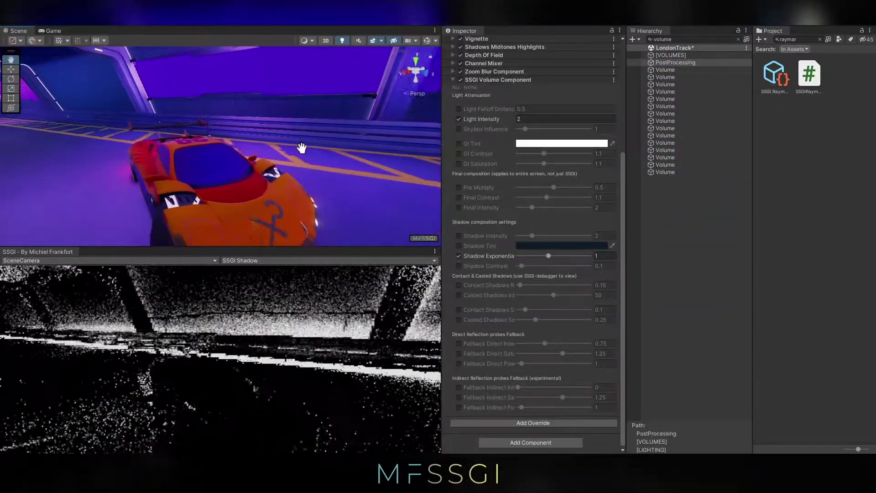
{"action": "key", "text": "shift+space"}
{"action": "left_click_drag", "start_coordinate": [456, 213], "coordinate": [517, 233], "text": "alt"}
{"action": "key", "text": "shift+space"}
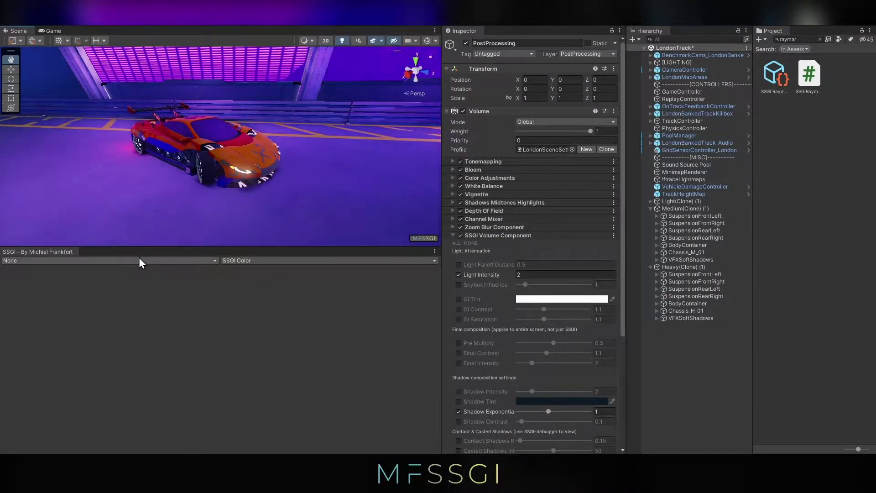
Render the SSGI debug panel from SceneCamera and switch it to the Thickness Mask view.
{"action": "left_click", "coordinate": [45, 321]}
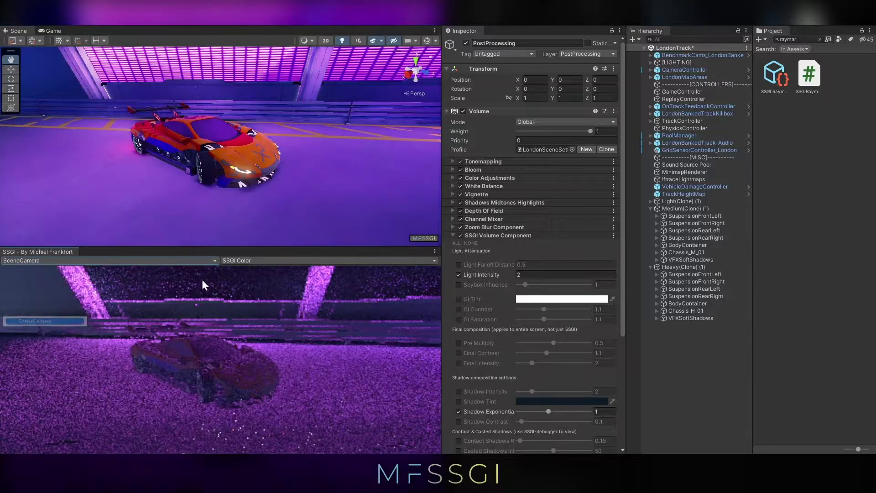
{"action": "left_click", "coordinate": [259, 262]}
{"action": "left_click", "coordinate": [258, 361]}
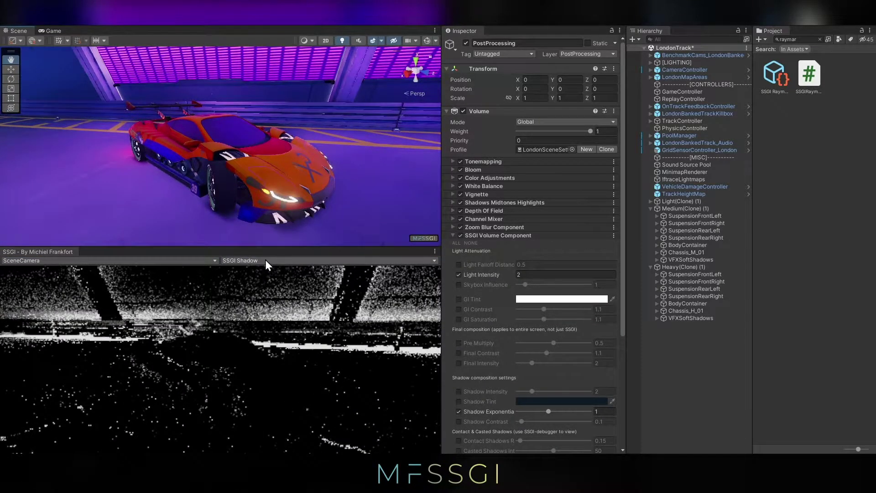
{"action": "left_click", "coordinate": [268, 263]}
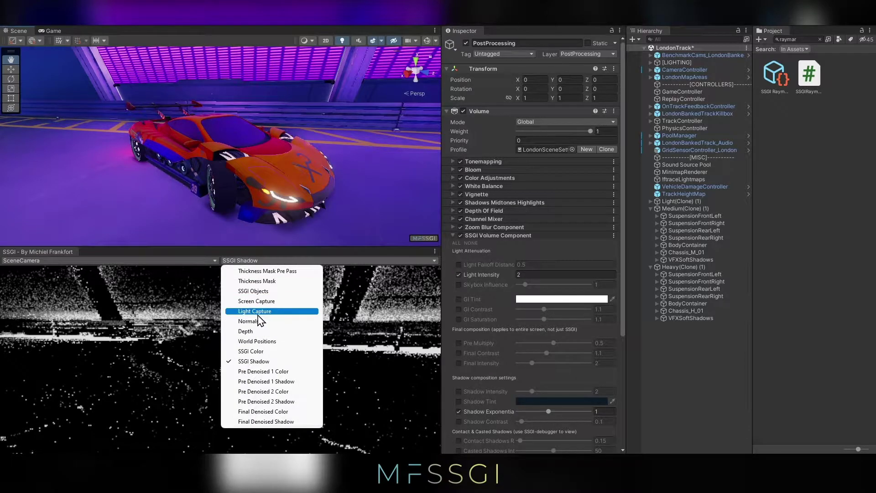
{"action": "left_click", "coordinate": [265, 282]}
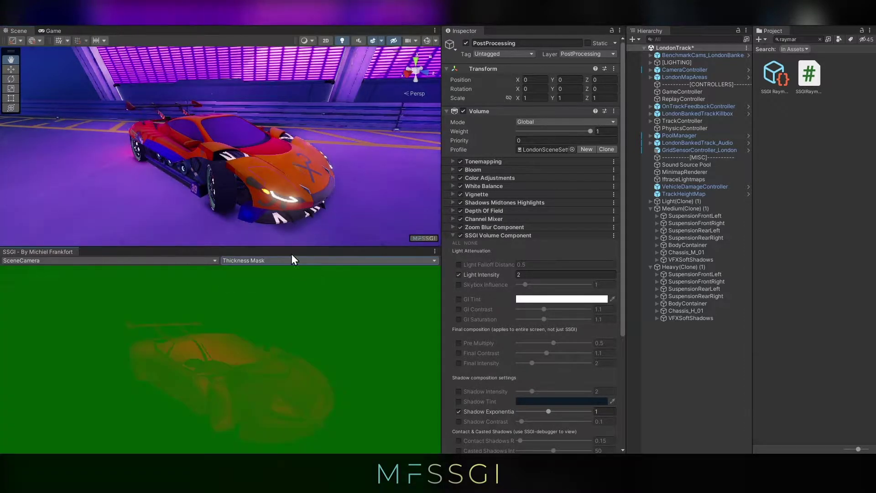
{"action": "left_click_drag", "start_coordinate": [297, 161], "coordinate": [242, 144], "text": "alt"}
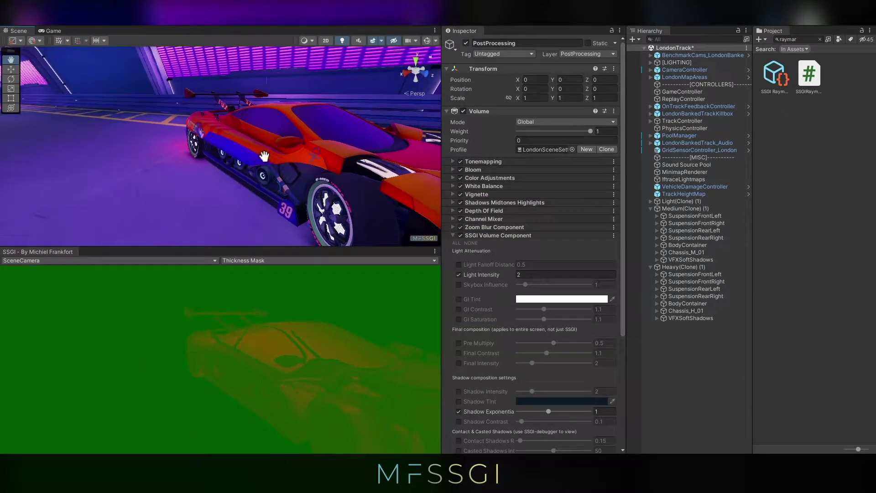
{"action": "mouse_move", "coordinate": [285, 162]}
{"action": "left_mouse_down", "text": "alt"}
{"action": "mouse_move", "coordinate": [267, 163]}
{"action": "mouse_move", "coordinate": [298, 162]}
{"action": "left_mouse_up", "text": "alt"}
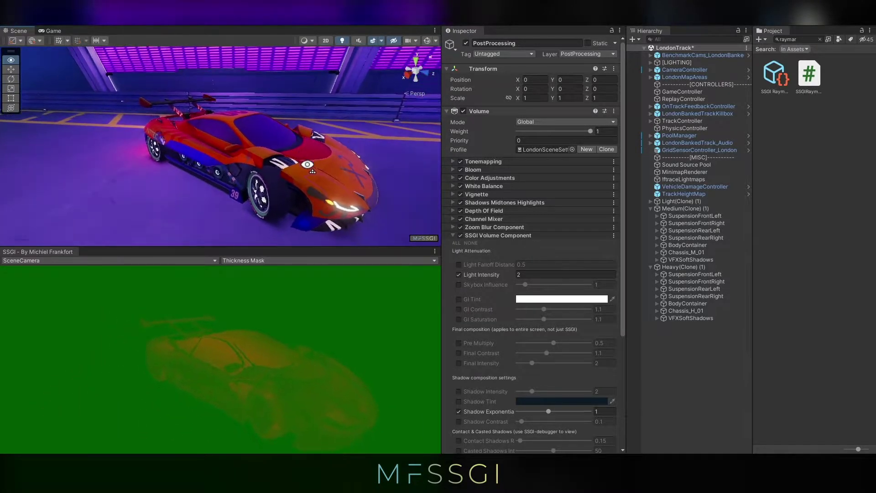
{"action": "left_click_drag", "start_coordinate": [256, 180], "coordinate": [153, 179], "text": "alt"}
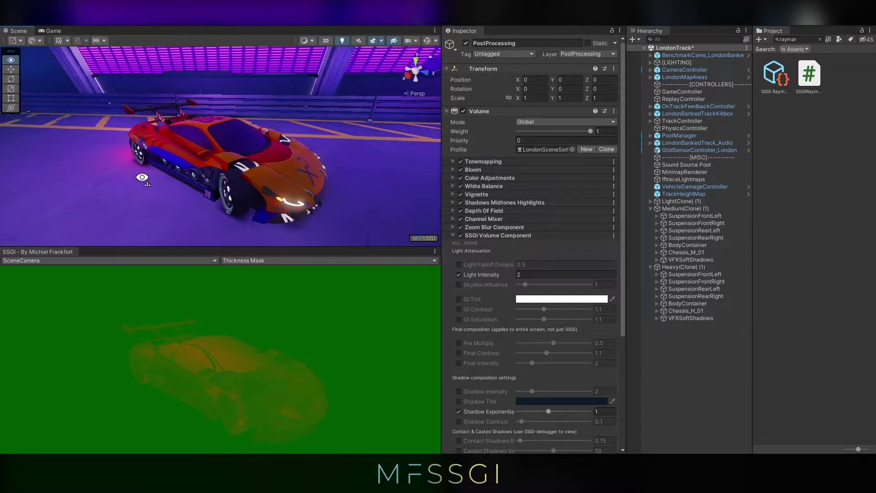
Select the three BodyContainer objects and raise Raymarch Additional Thickness to 2.4.
{"action": "left_click", "coordinate": [194, 165]}
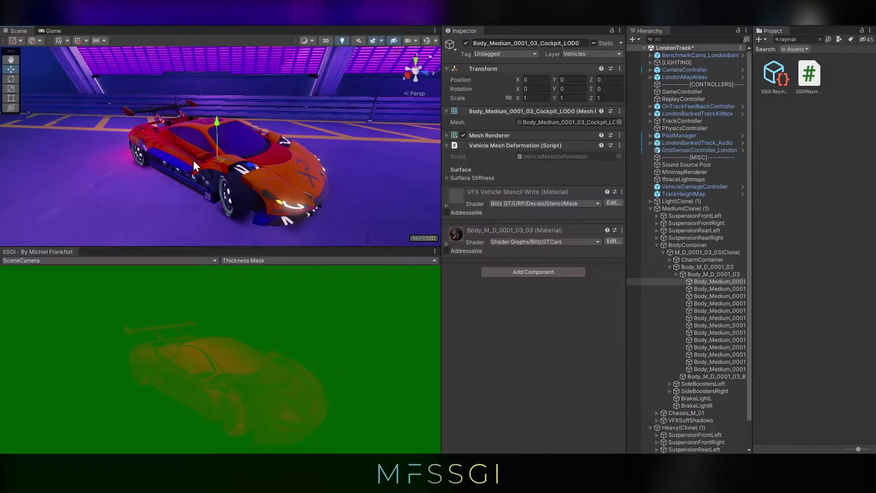
{"action": "left_click", "coordinate": [685, 246]}
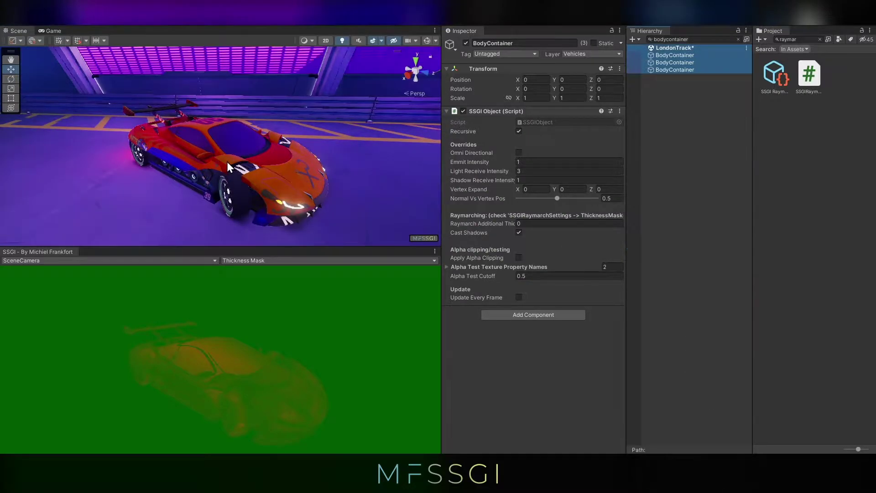
{"action": "left_click_drag", "start_coordinate": [238, 161], "coordinate": [259, 167], "text": "alt"}
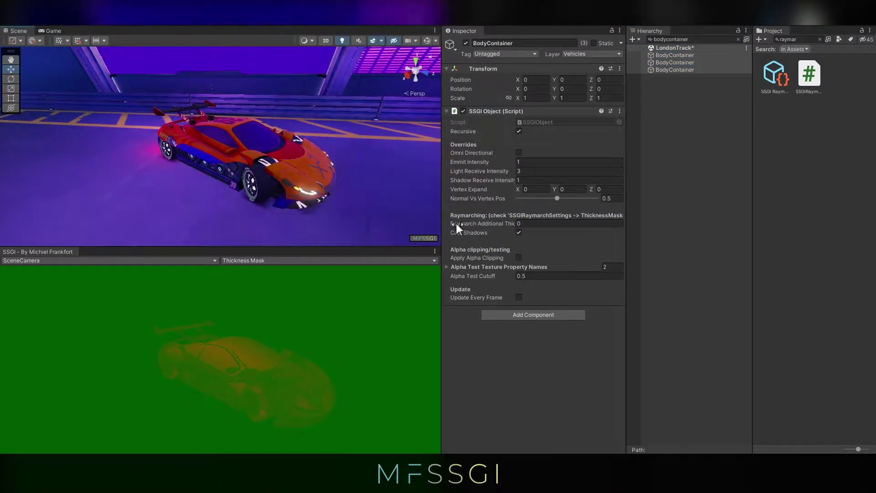
{"action": "left_click_drag", "start_coordinate": [457, 223], "coordinate": [483, 223]}
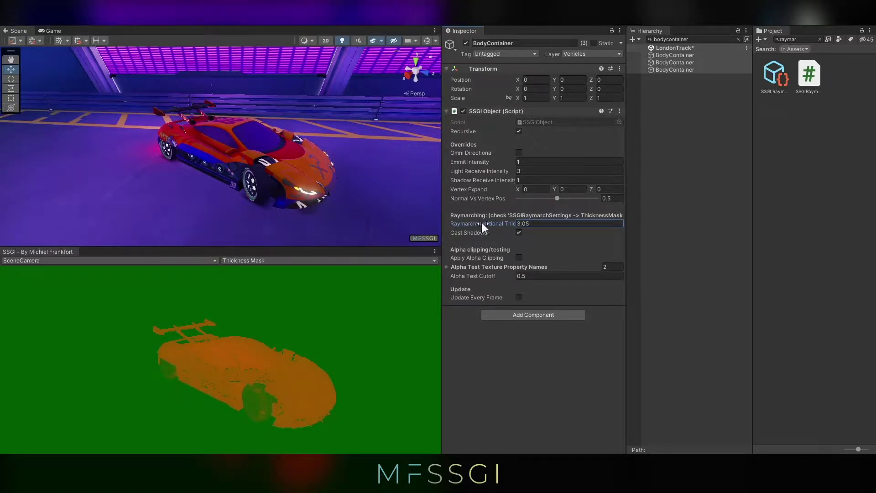
Switch the SSGI debugger to SSGI Shadow and set body Raymarch Additional Thickness to 1.5.
{"action": "left_click", "coordinate": [254, 260]}
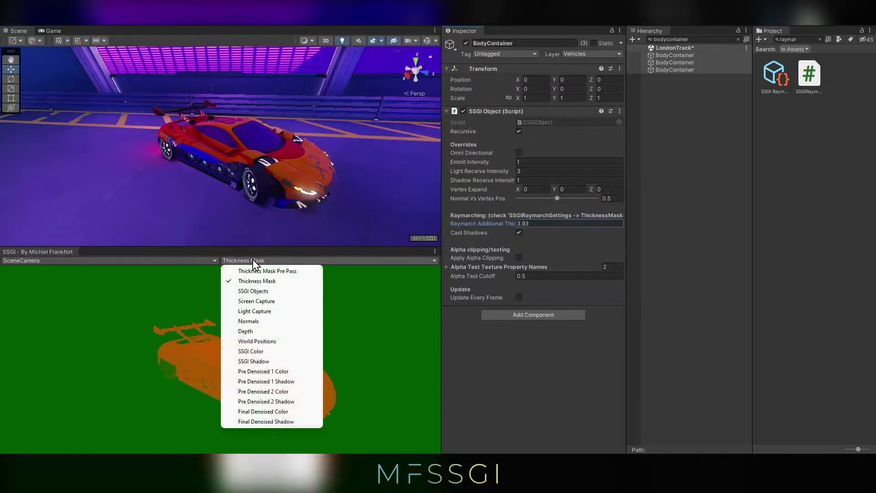
{"action": "left_click", "coordinate": [254, 362]}
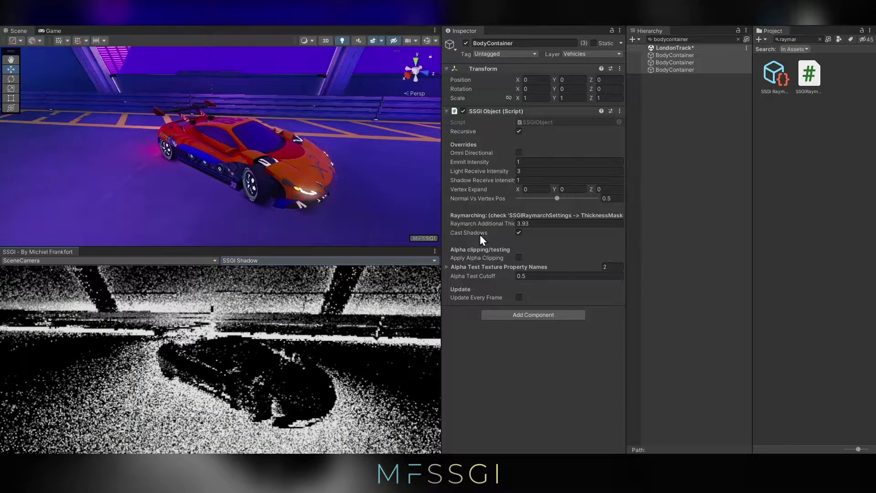
{"action": "mouse_move", "coordinate": [481, 223]}
{"action": "left_mouse_down"}
{"action": "mouse_move", "coordinate": [445, 226]}
{"action": "mouse_move", "coordinate": [467, 228]}
{"action": "left_mouse_up"}
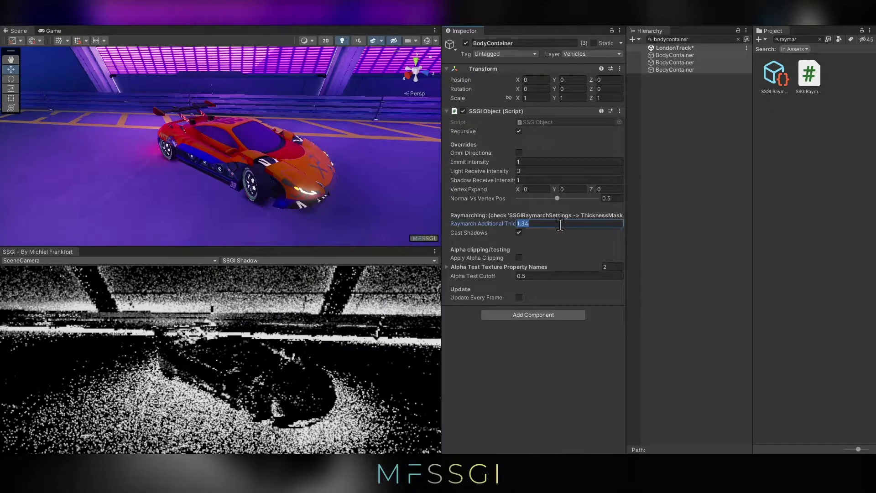
{"action": "type", "text": "1.5"}
{"action": "key", "text": "Return"}
{"action": "left_click_drag", "start_coordinate": [261, 55], "coordinate": [161, 237], "text": "alt"}
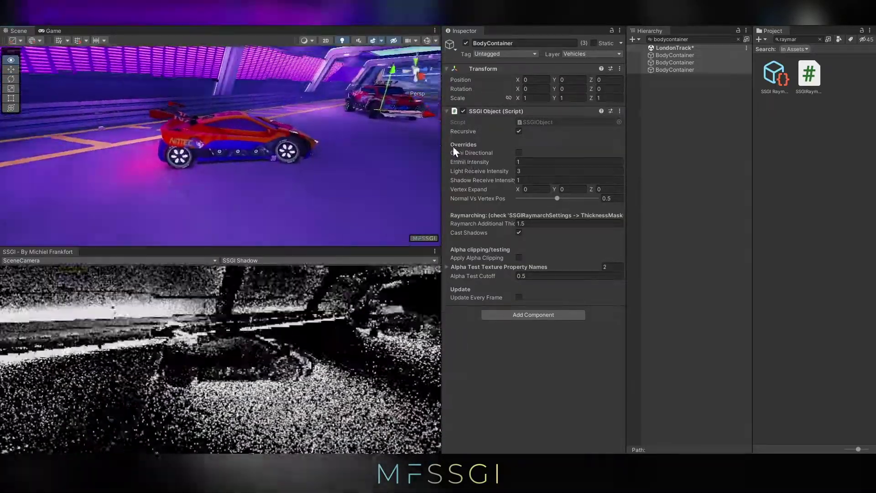
{"action": "left_click_drag", "start_coordinate": [283, 127], "coordinate": [241, 144], "text": "alt"}
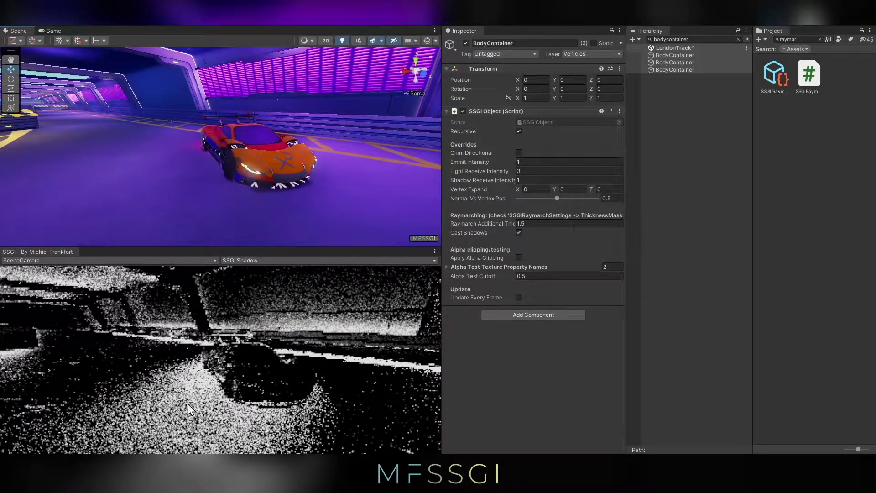
{"action": "left_click_drag", "start_coordinate": [247, 144], "coordinate": [192, 160], "text": "alt"}
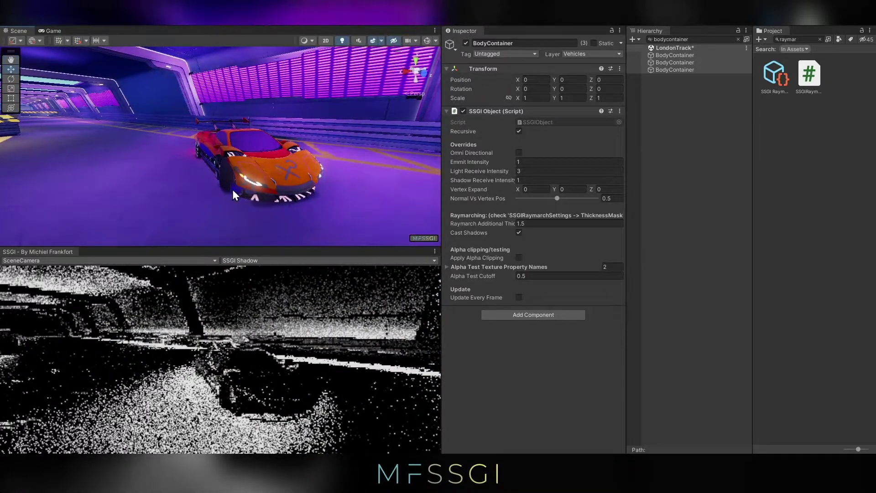
Find the PostProcessing volume and enable its SSGI Shadow Intensity override at 2.5.
{"action": "left_click", "coordinate": [705, 38]}
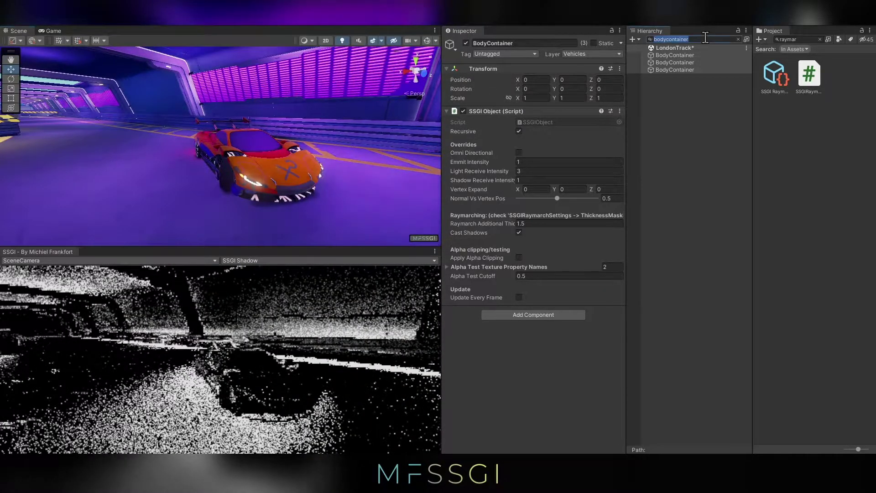
{"action": "type", "text": "vole"}
{"action": "key", "text": "BackSpace"}
{"action": "type", "text": "ume"}
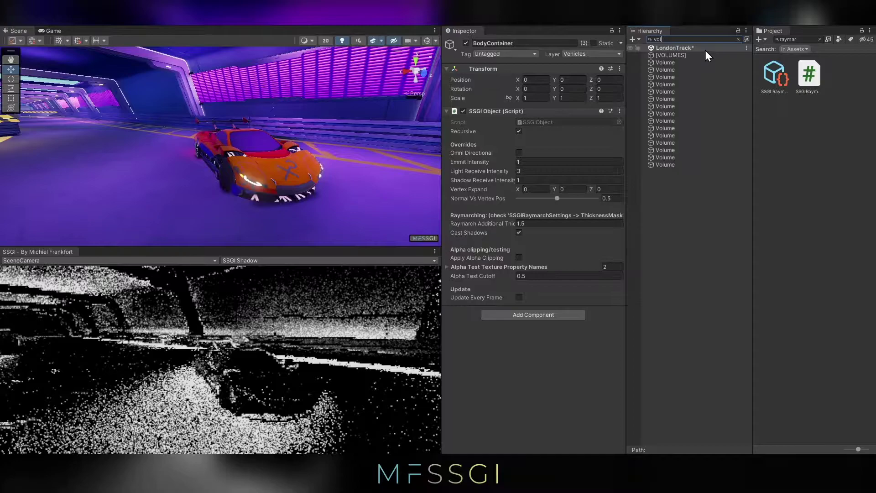
{"action": "left_click", "coordinate": [695, 62]}
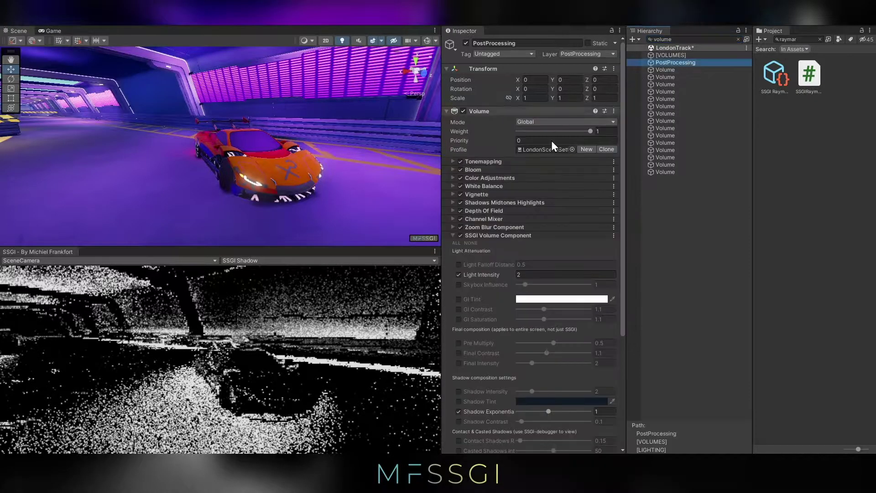
{"action": "scroll", "coordinate": [552, 140], "scroll_direction": "down", "scroll_amount": 5}
{"action": "left_click", "coordinate": [459, 243]}
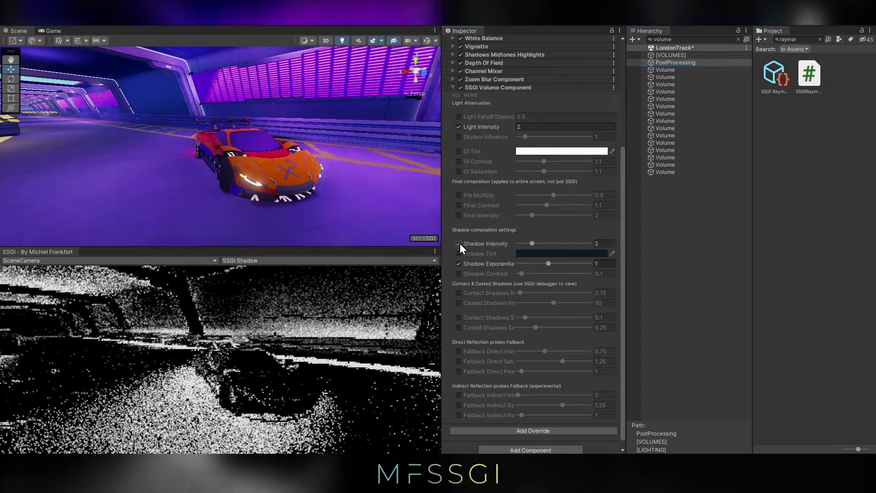
{"action": "mouse_move", "coordinate": [532, 243]}
{"action": "left_mouse_down"}
{"action": "mouse_move", "coordinate": [562, 244]}
{"action": "mouse_move", "coordinate": [544, 244]}
{"action": "left_mouse_up"}
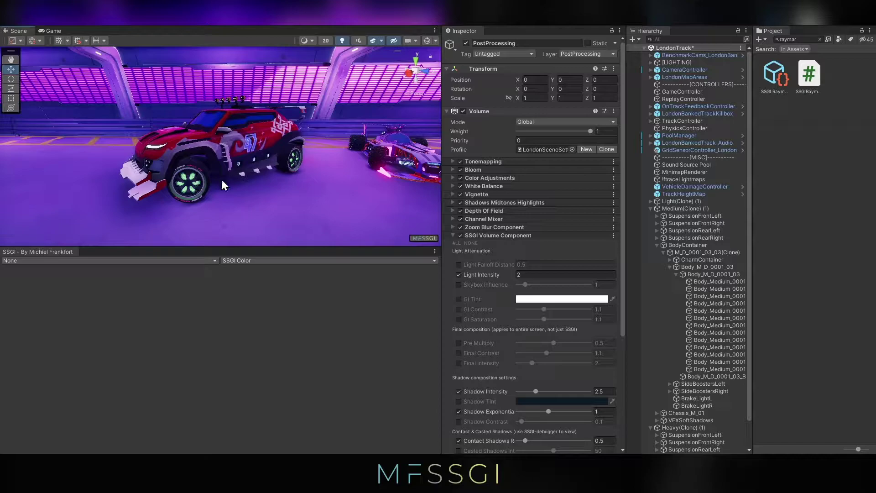
Set the SSGI debugger to render SceneCamera in Light Capture mode.
{"action": "left_click_drag", "start_coordinate": [223, 184], "coordinate": [159, 185], "text": "alt"}
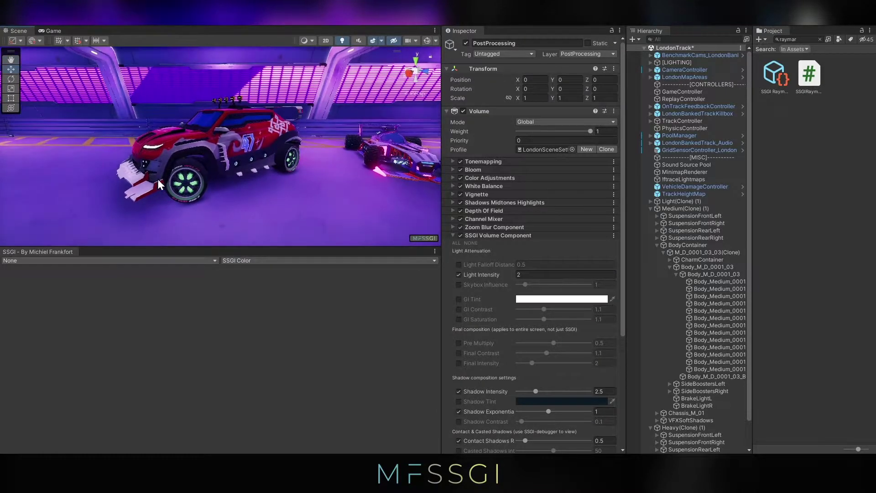
{"action": "left_click", "coordinate": [67, 260]}
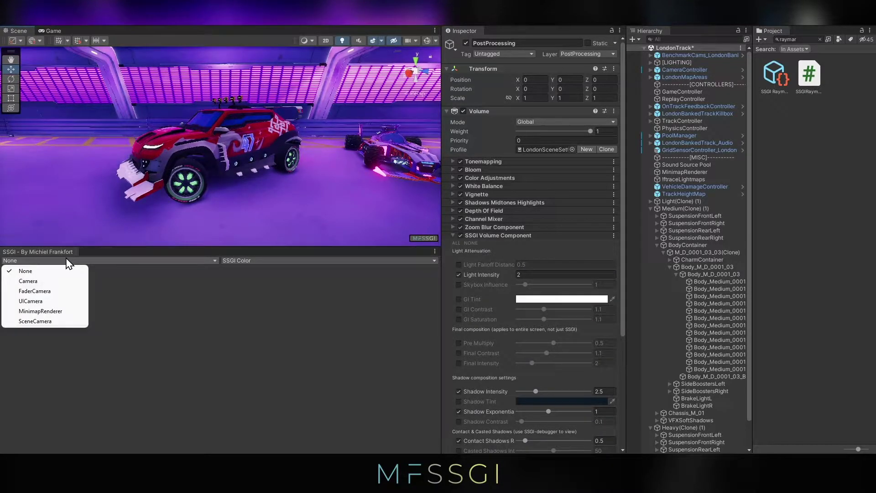
{"action": "left_click", "coordinate": [36, 322]}
{"action": "left_click", "coordinate": [257, 260]}
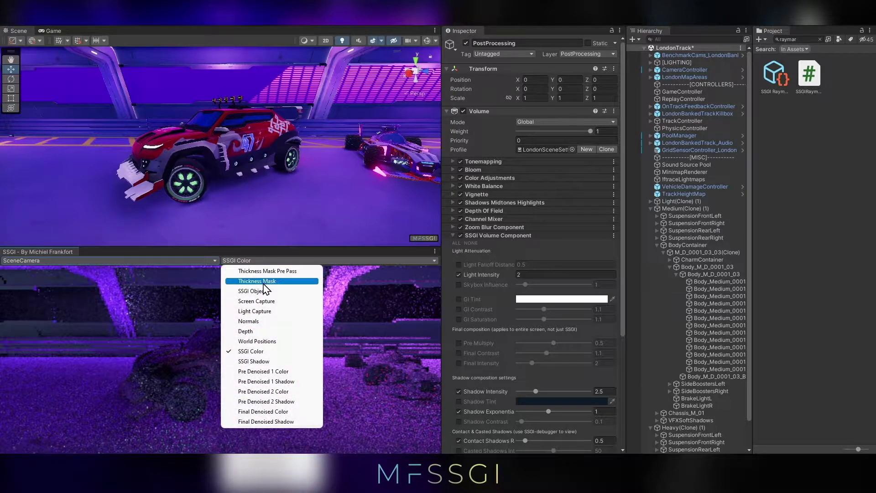
{"action": "left_click", "coordinate": [272, 311]}
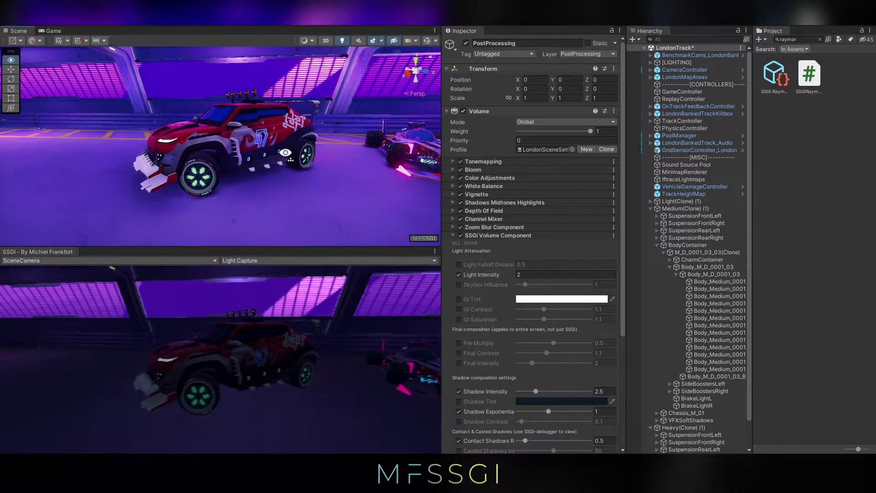
Add an SSGI Object to all twelve Rim_E rims with Emmit Intensity 18.77.
{"action": "left_click", "coordinate": [210, 169]}
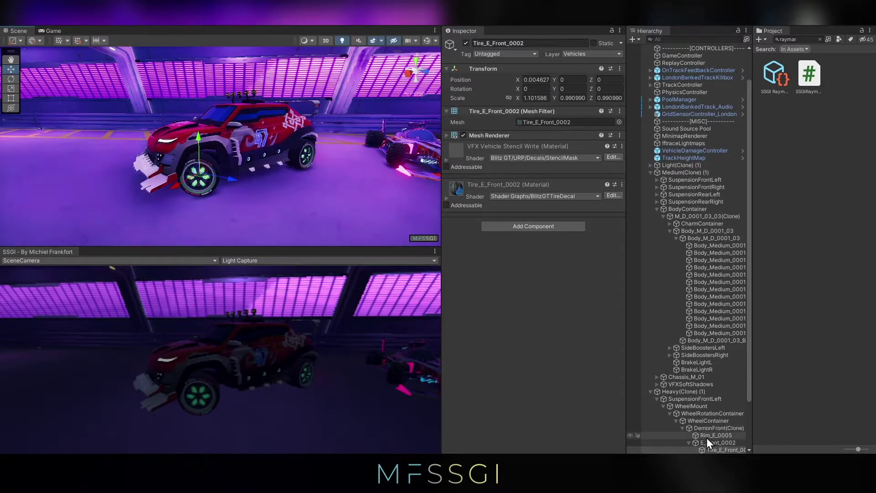
{"action": "left_click", "coordinate": [694, 38]}
{"action": "type", "text": "rim_e"}
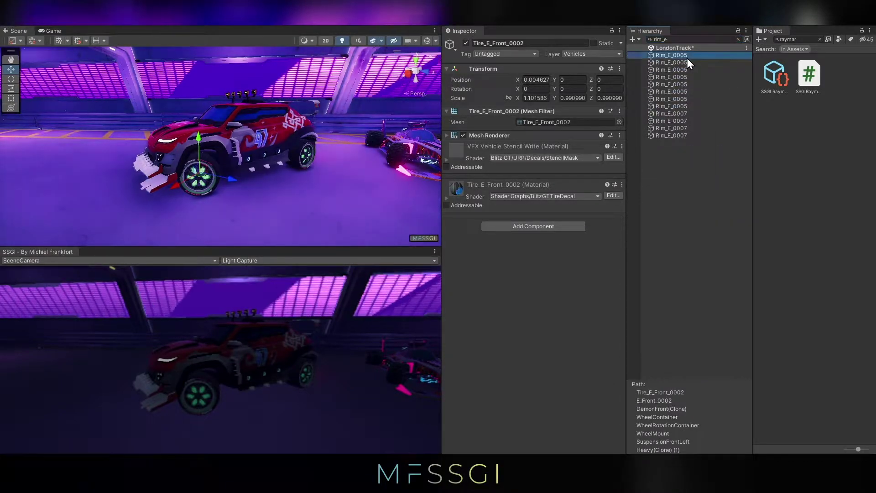
{"action": "key", "text": "ctrl+a"}
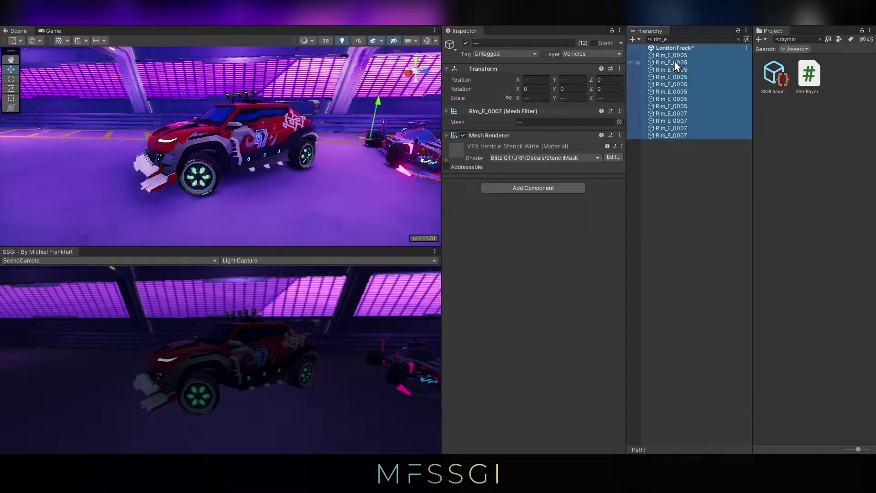
{"action": "left_click", "coordinate": [520, 188]}
{"action": "left_click", "coordinate": [502, 221]}
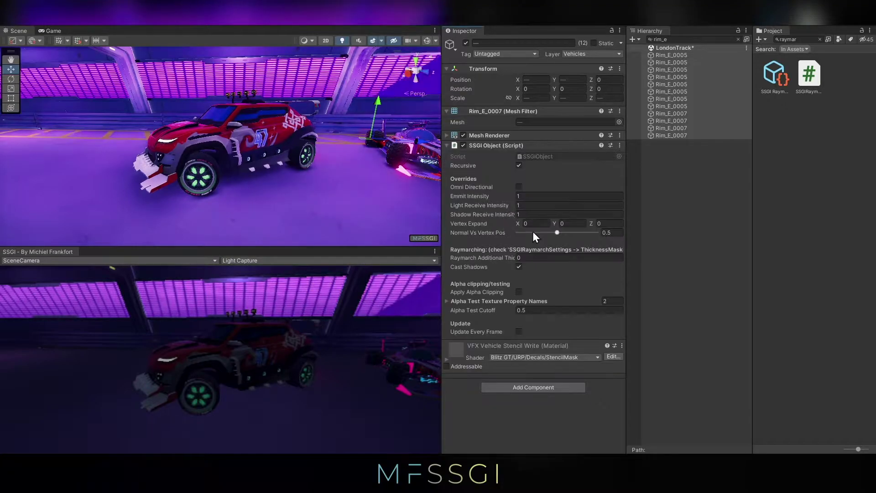
{"action": "left_click_drag", "start_coordinate": [471, 195], "coordinate": [317, 285]}
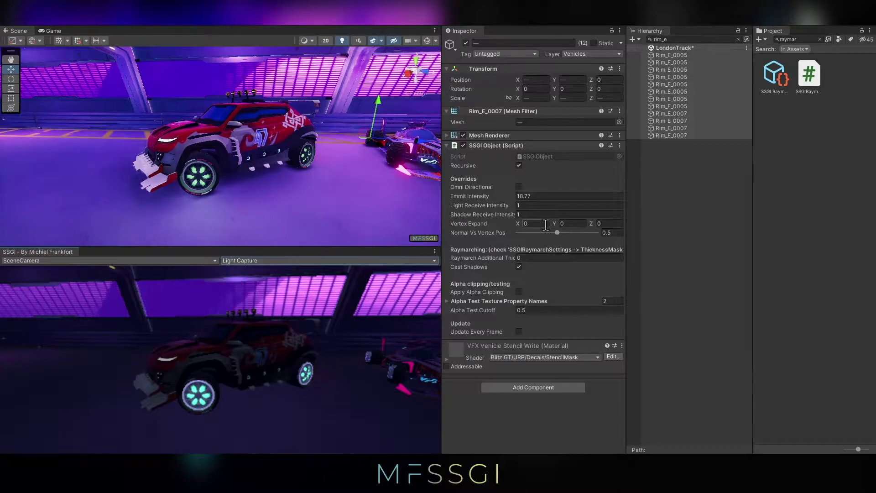
Set the rims' Vertex Expand Y and Z to 0.5 and Normal Vs Vertex Pos to 1.
{"action": "left_click", "coordinate": [579, 223]}
{"action": "type", "text": "0.5"}
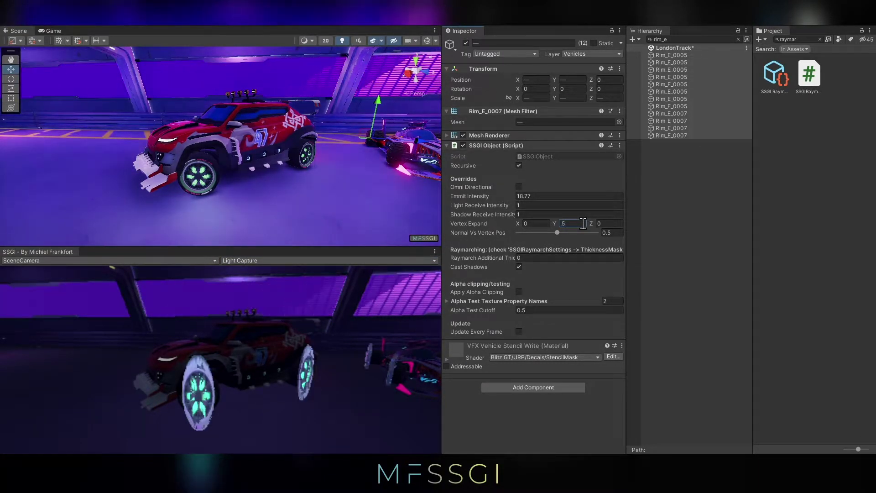
{"action": "key", "text": "Tab"}
{"action": "type", "text": "0.5"}
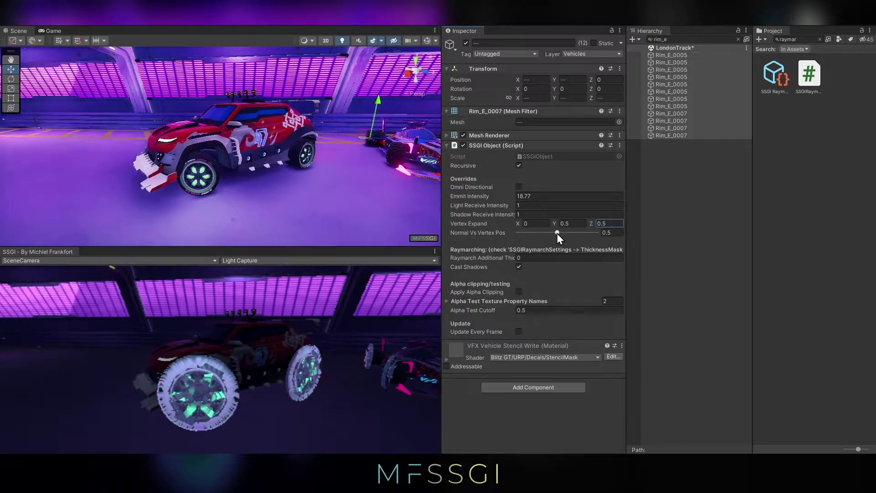
{"action": "right_click_drag", "start_coordinate": [437, 216], "coordinate": [332, 175]}
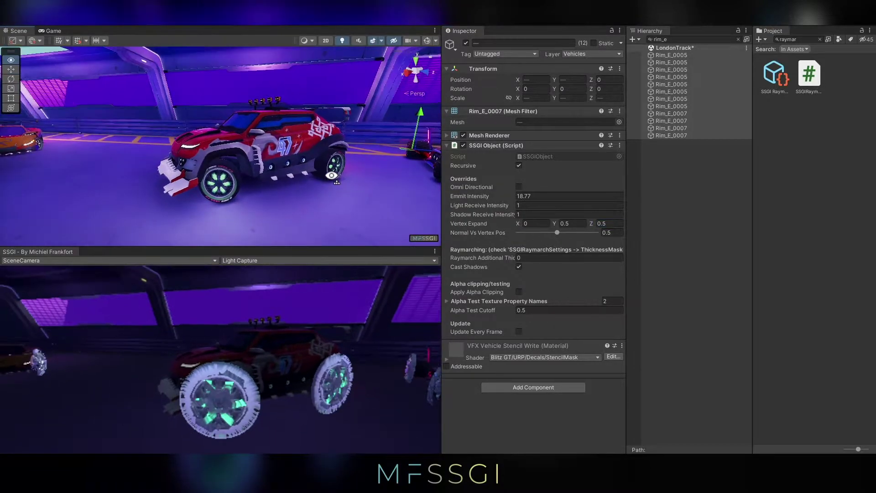
{"action": "left_click_drag", "start_coordinate": [557, 232], "coordinate": [501, 233]}
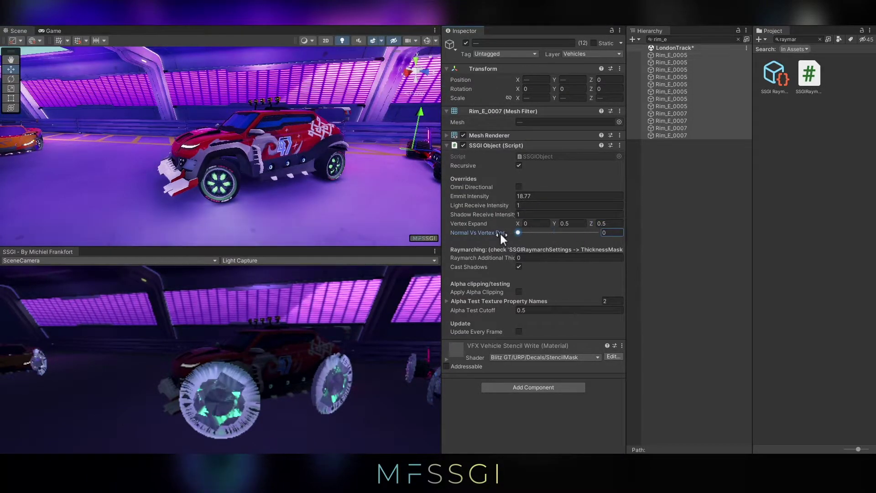
{"action": "mouse_move", "coordinate": [277, 193]}
{"action": "right_mouse_down"}
{"action": "mouse_move", "coordinate": [265, 188]}
{"action": "mouse_move", "coordinate": [293, 196]}
{"action": "right_mouse_up"}
{"action": "left_click_drag", "start_coordinate": [521, 232], "coordinate": [598, 233]}
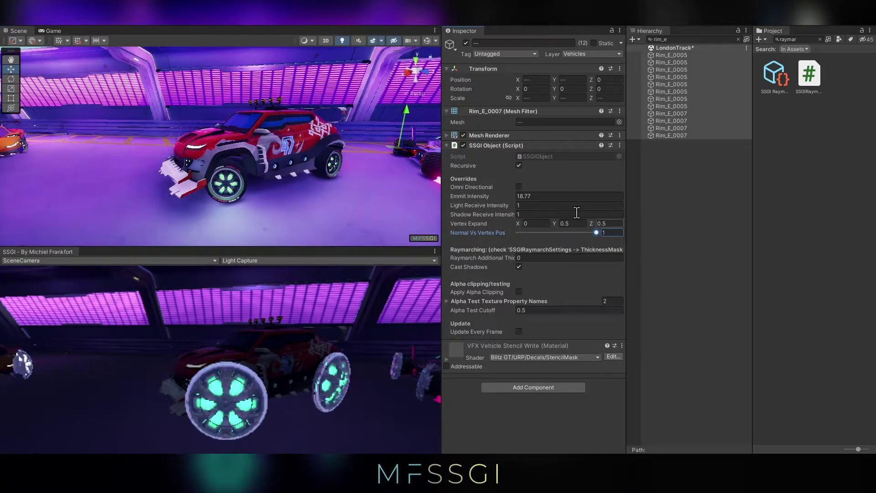
Raise the rims' Emmit Intensity to 32.4.
{"action": "right_click_drag", "start_coordinate": [294, 170], "coordinate": [365, 172]}
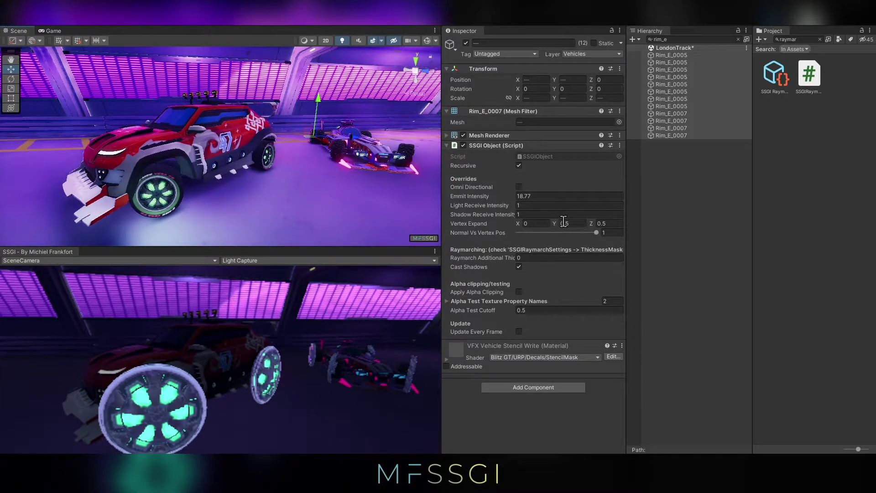
{"action": "right_click_drag", "start_coordinate": [256, 147], "coordinate": [156, 171]}
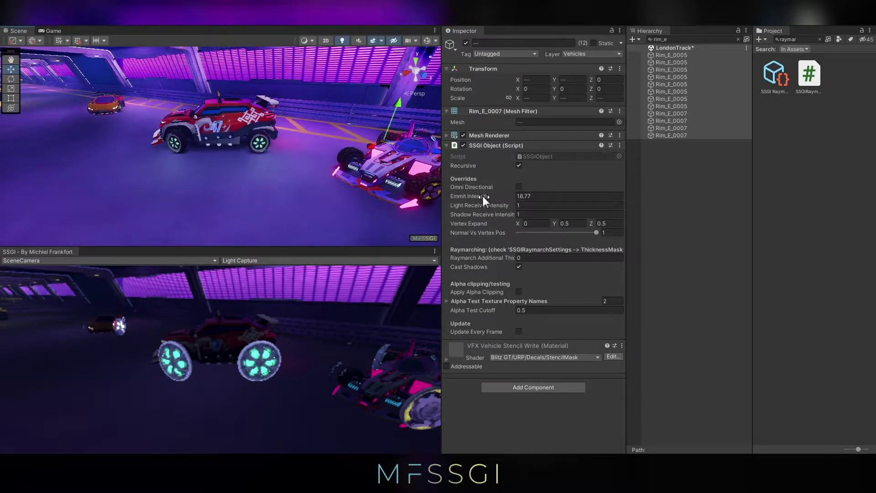
{"action": "left_click_drag", "start_coordinate": [483, 196], "coordinate": [528, 196]}
{"action": "mouse_move", "coordinate": [319, 157]}
{"action": "right_mouse_down"}
{"action": "mouse_move", "coordinate": [310, 162]}
{"action": "mouse_move", "coordinate": [320, 162]}
{"action": "right_mouse_up"}
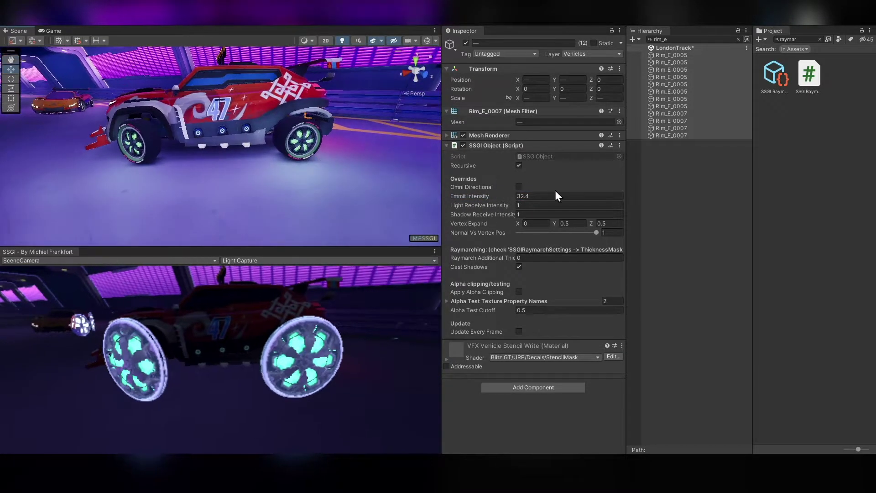
{"action": "left_click", "coordinate": [551, 196]}
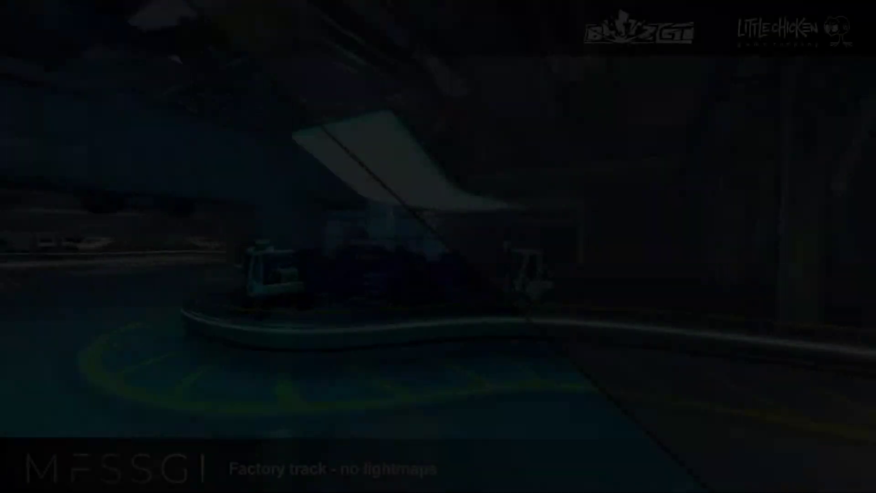